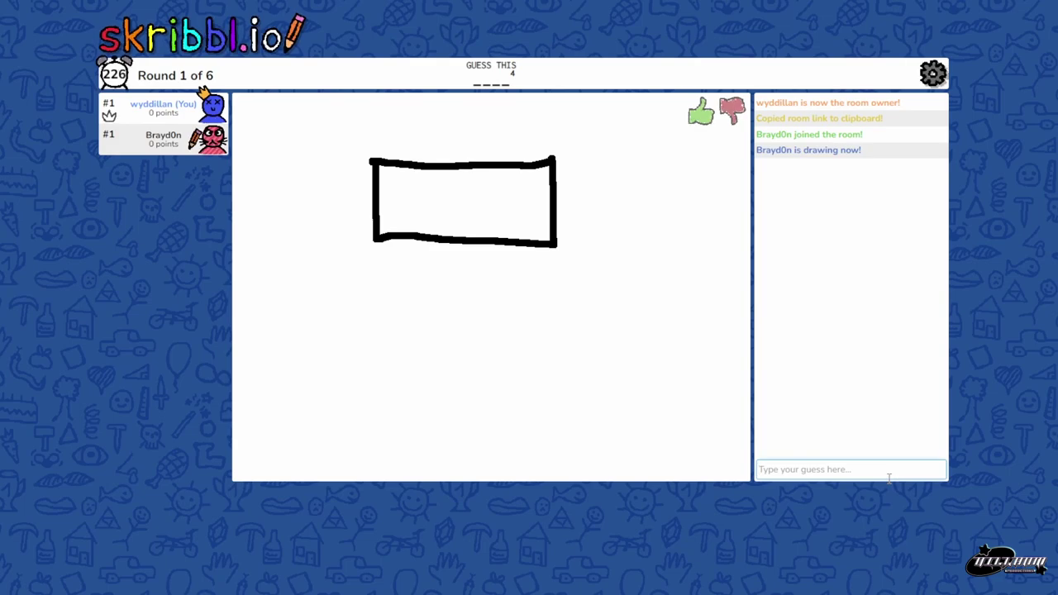
{"action": "type", "text": "box"}
Step: Guess 'box', then 'email', then 'mail' for the envelope drawing
{"action": "key", "text": "Return"}
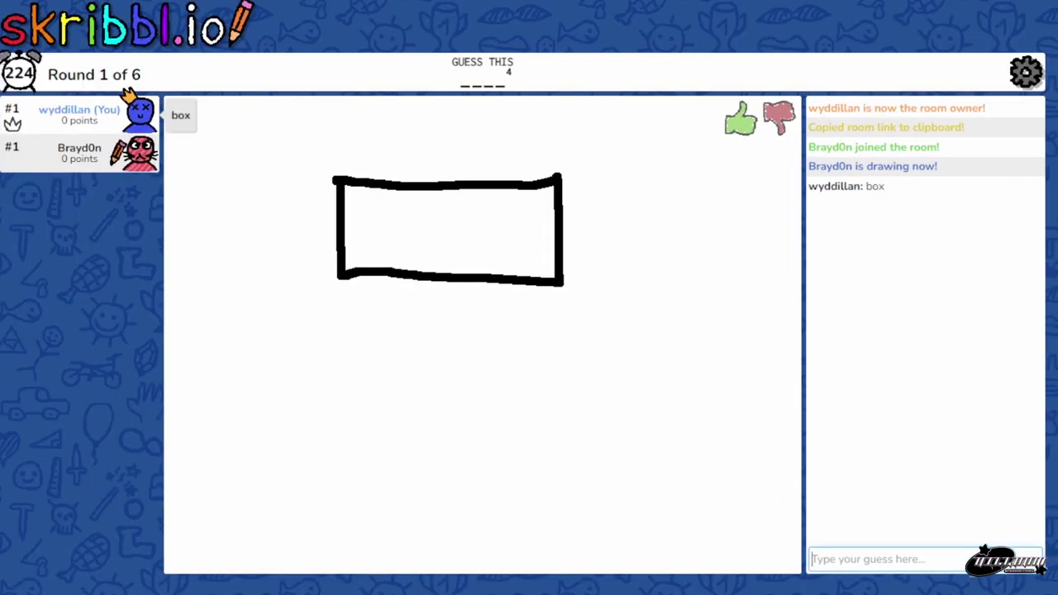
{"action": "type", "text": "email"}
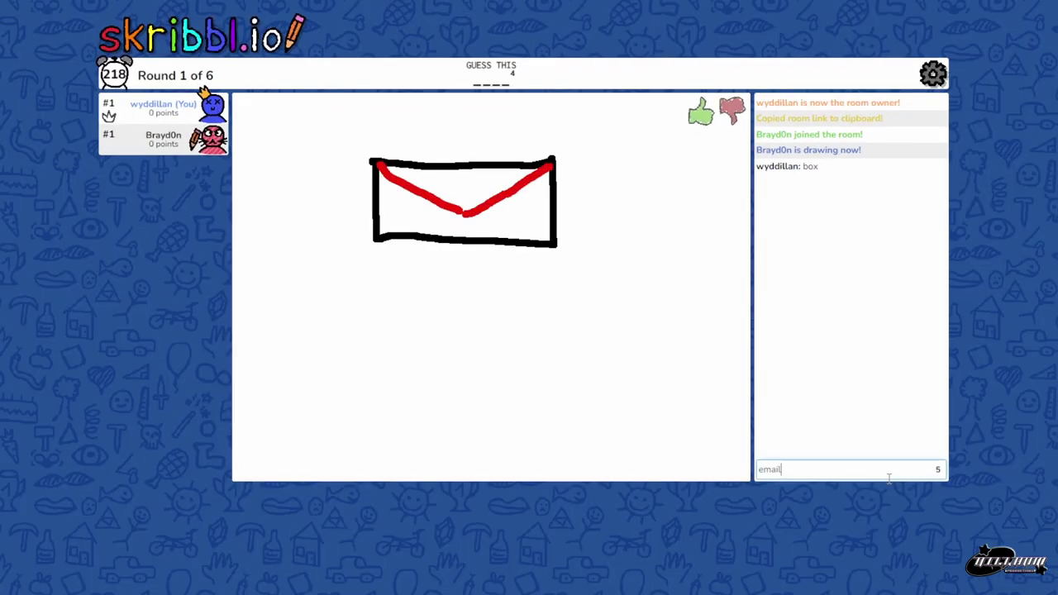
{"action": "key", "text": "Return"}
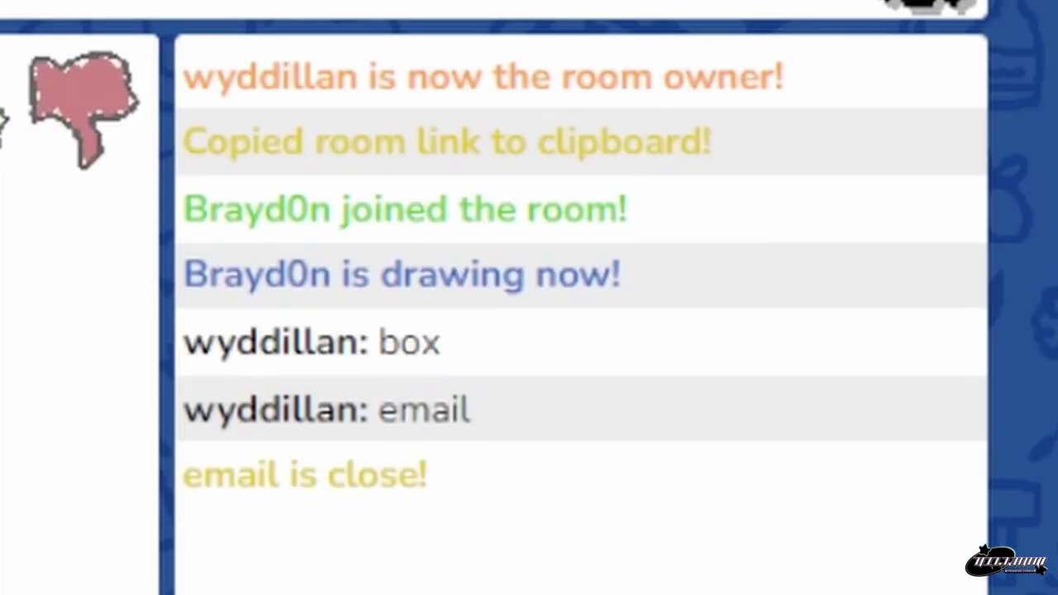
{"action": "type", "text": "mail"}
{"action": "key", "text": "Return"}
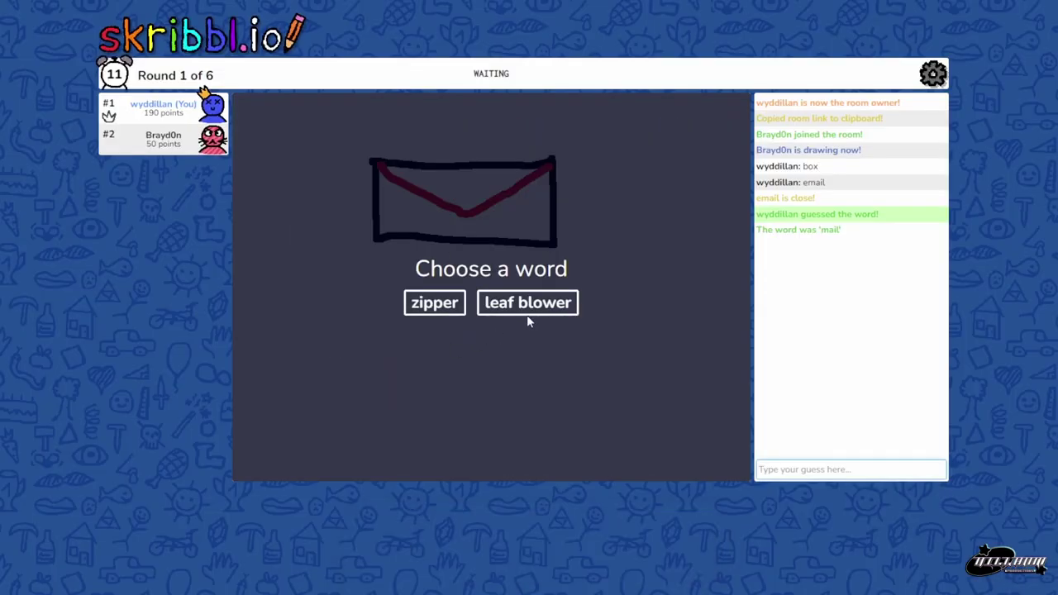
Step: Choose 'leaf blower' and sketch its nozzle, rounded body and two air lines
{"action": "left_click", "coordinate": [502, 310]}
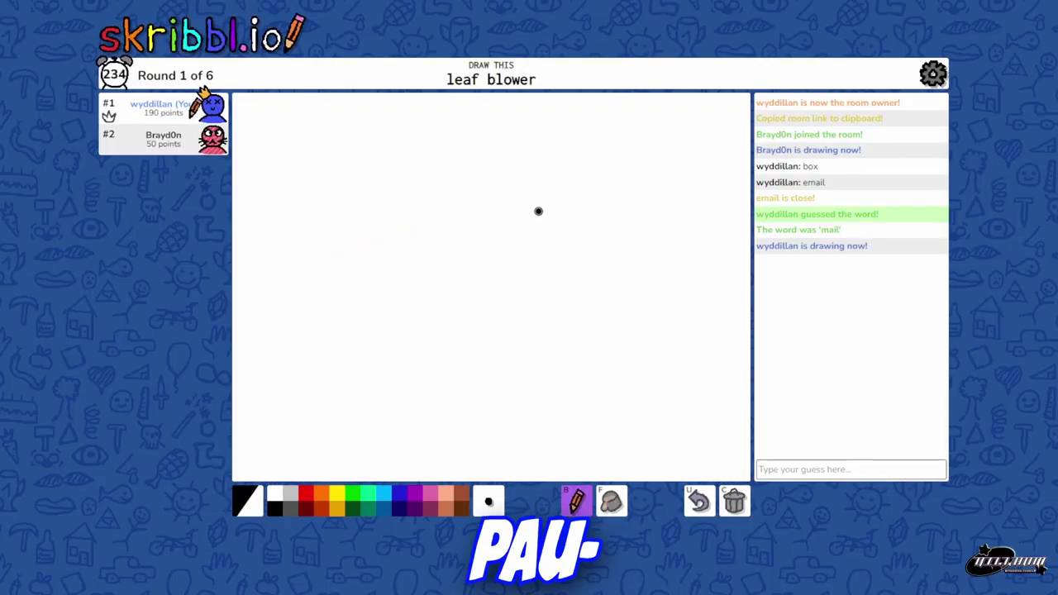
{"action": "mouse_move", "coordinate": [541, 217]}
{"action": "left_mouse_down"}
{"action": "mouse_move", "coordinate": [469, 240]}
{"action": "mouse_move", "coordinate": [527, 234]}
{"action": "left_mouse_up"}
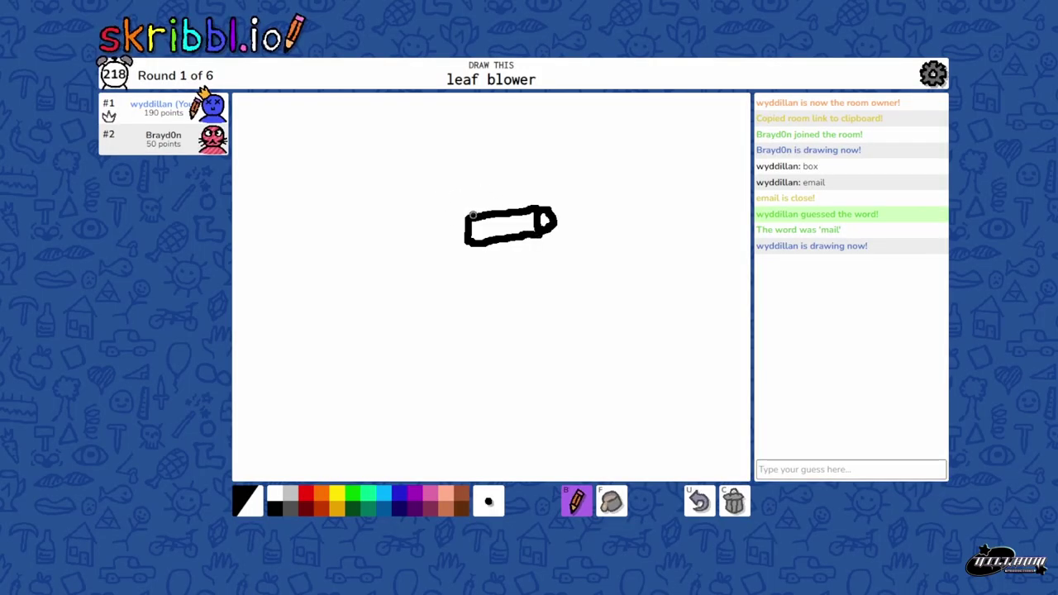
{"action": "mouse_move", "coordinate": [468, 216]}
{"action": "left_mouse_down"}
{"action": "mouse_move", "coordinate": [382, 261]}
{"action": "mouse_move", "coordinate": [457, 289]}
{"action": "mouse_move", "coordinate": [480, 247]}
{"action": "left_mouse_up"}
{"action": "left_click_drag", "start_coordinate": [587, 223], "coordinate": [640, 205]}
{"action": "left_click_drag", "start_coordinate": [597, 242], "coordinate": [631, 258]}
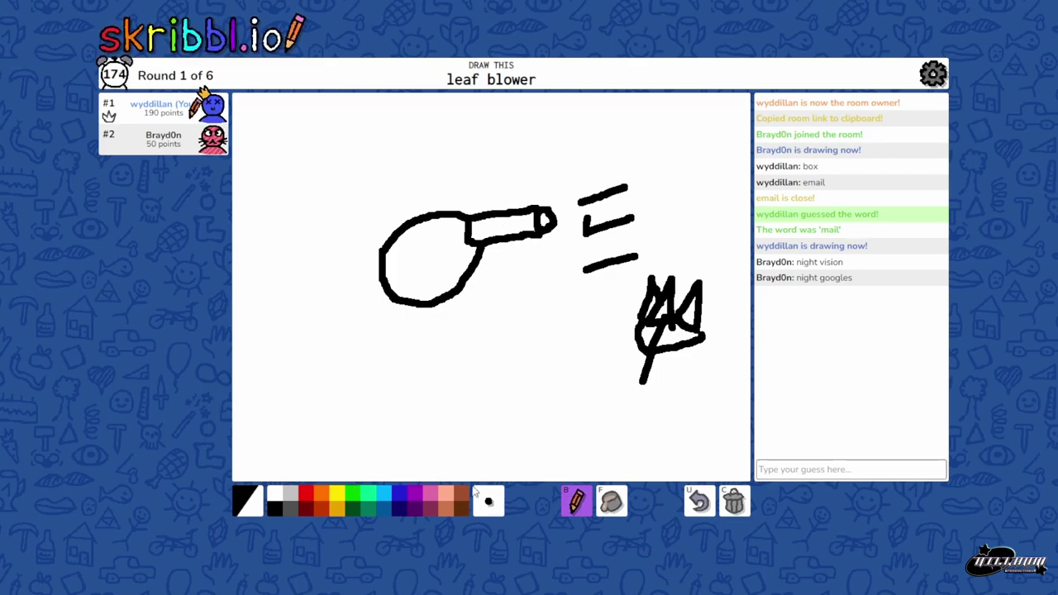
Step: Fill the leaf blower's body orange with the bucket tool
{"action": "left_click", "coordinate": [610, 500]}
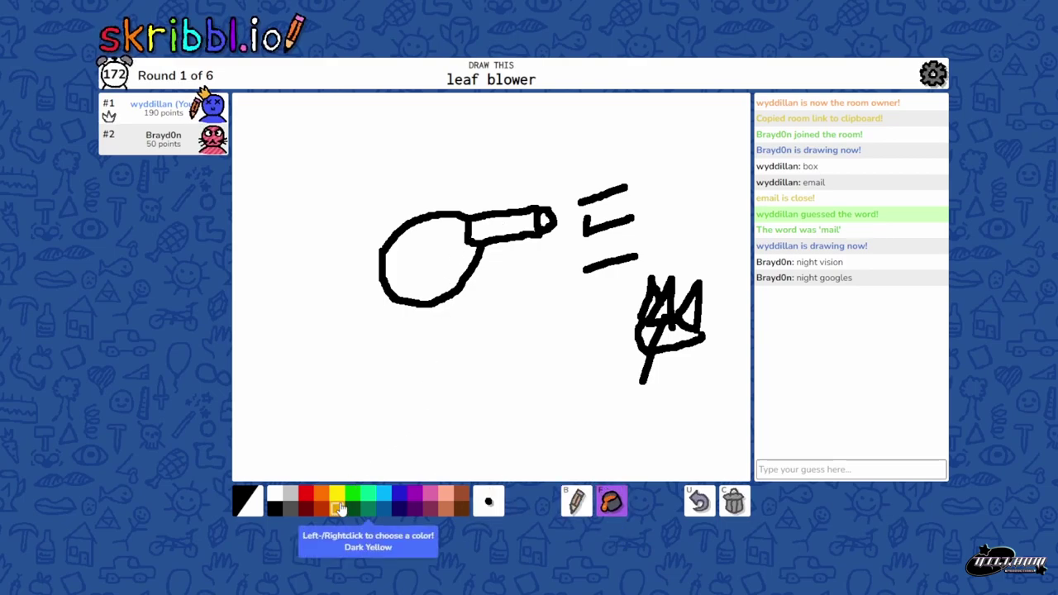
{"action": "left_click", "coordinate": [323, 493]}
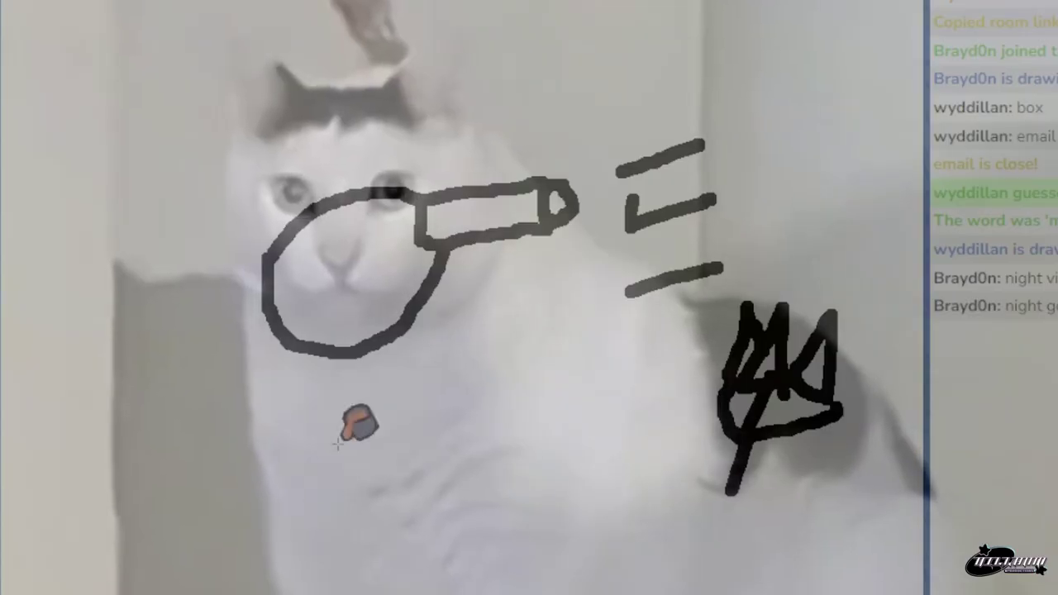
{"action": "left_click", "coordinate": [438, 256]}
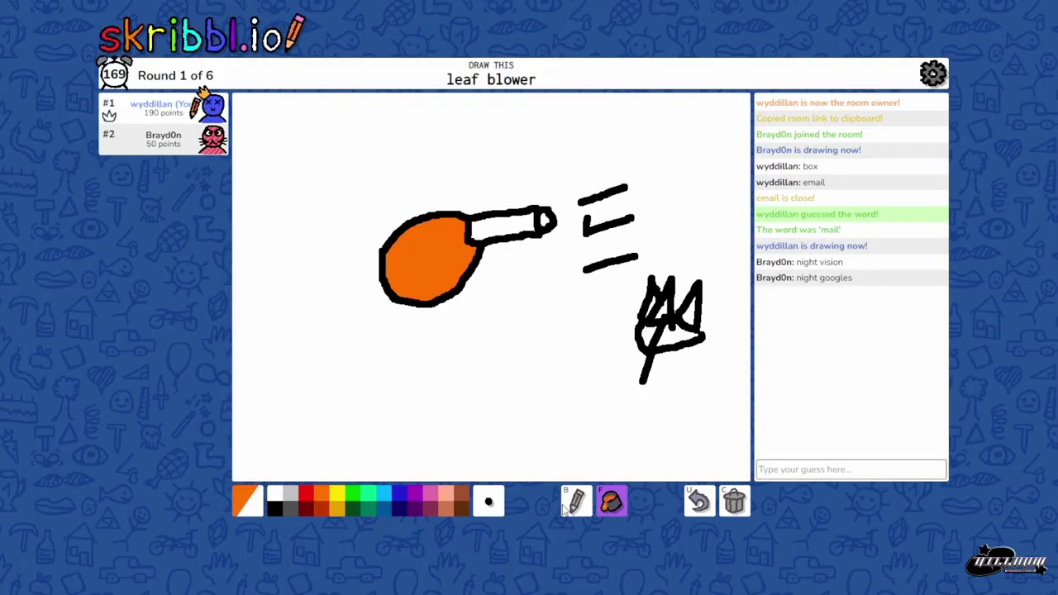
Step: Draw a black handle on top of the orange body with the pencil
{"action": "left_click", "coordinate": [570, 504]}
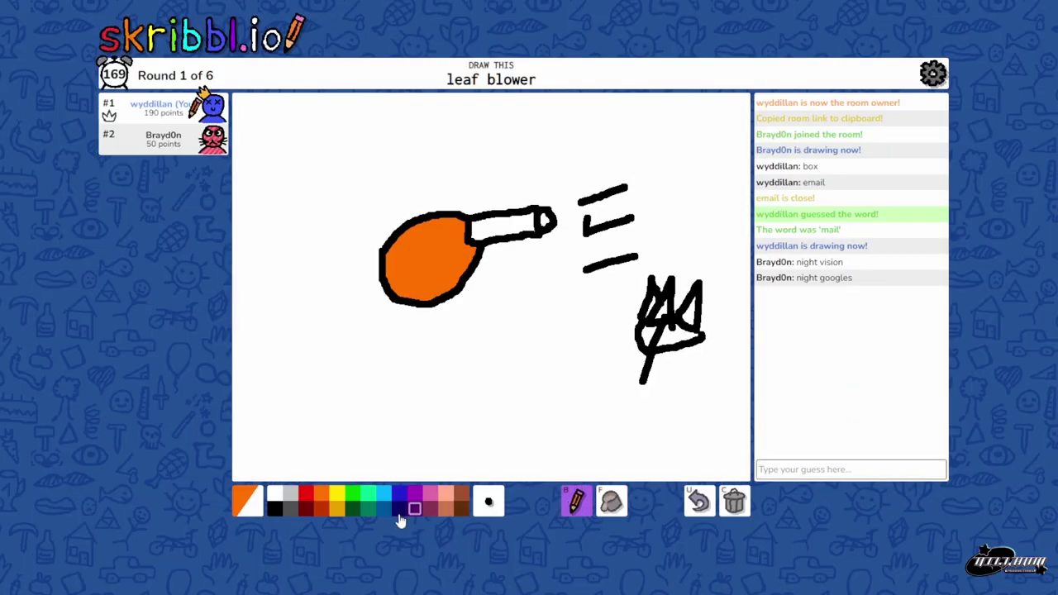
{"action": "left_click", "coordinate": [287, 510]}
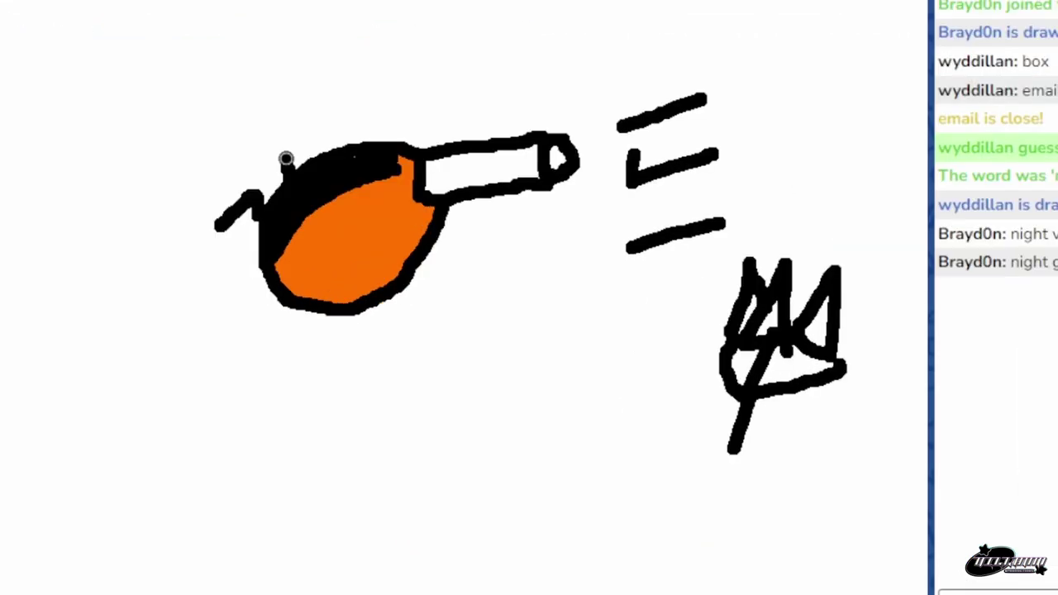
{"action": "left_click_drag", "start_coordinate": [395, 224], "coordinate": [403, 203]}
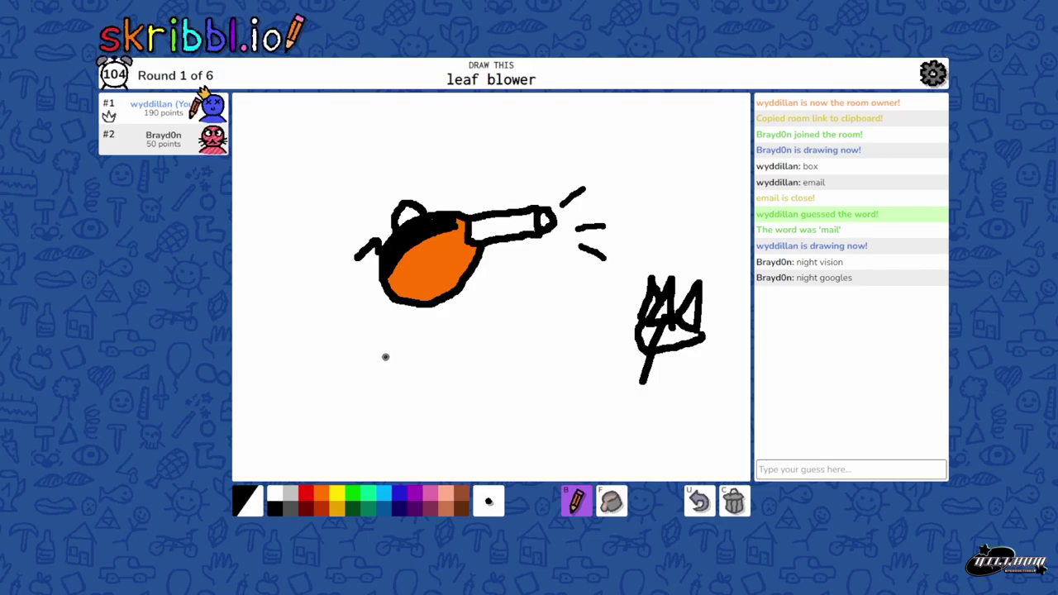
Step: Hand-write 'Leaf' in the lower-left corner of the canvas
{"action": "left_click_drag", "start_coordinate": [286, 418], "coordinate": [347, 461]}
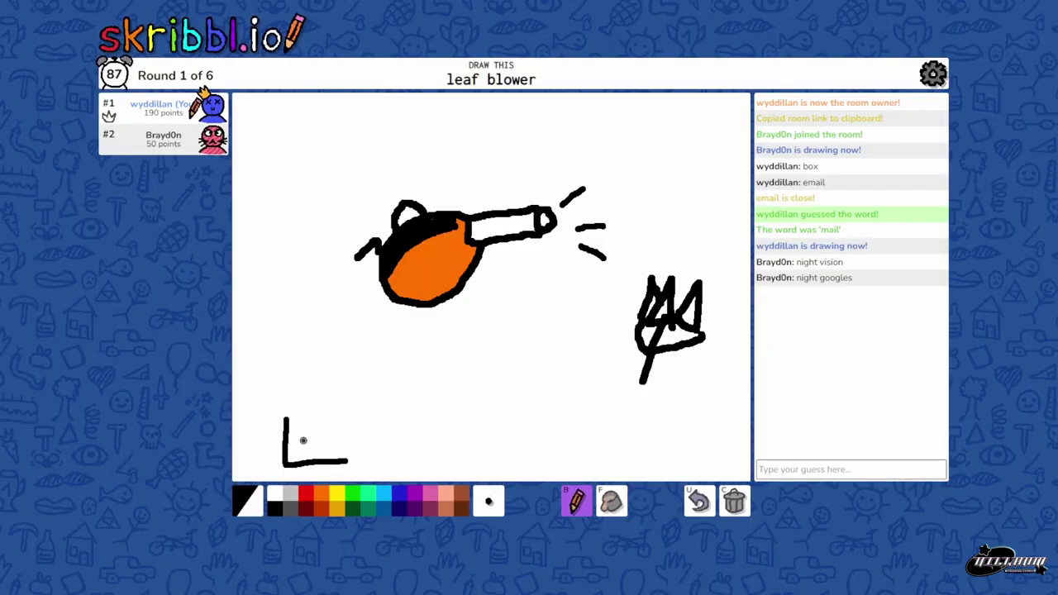
{"action": "mouse_move", "coordinate": [340, 439]}
{"action": "left_mouse_down"}
{"action": "mouse_move", "coordinate": [368, 437]}
{"action": "mouse_move", "coordinate": [360, 461]}
{"action": "left_mouse_up"}
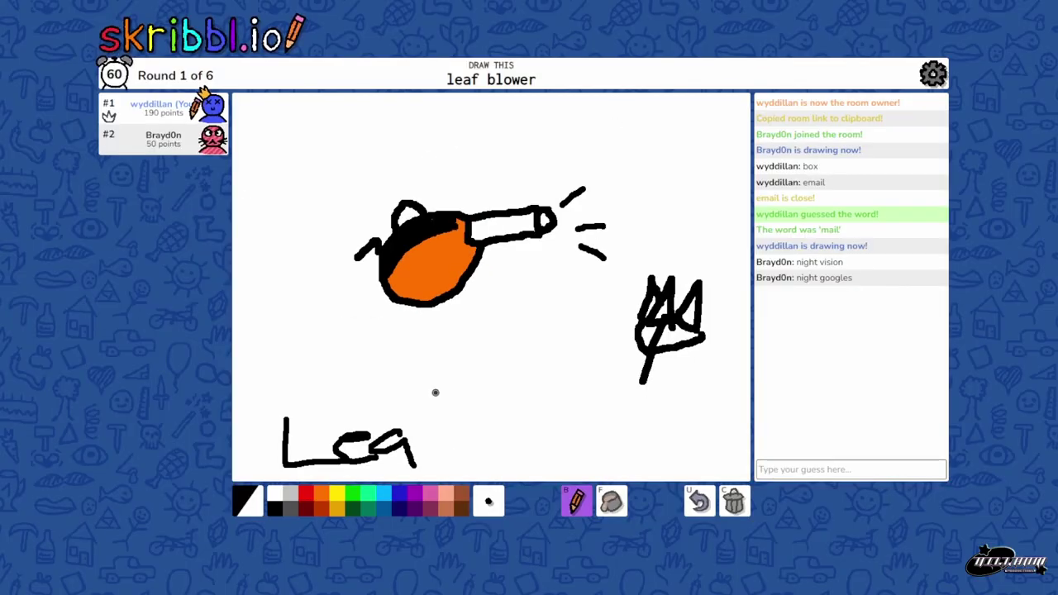
{"action": "left_click_drag", "start_coordinate": [468, 422], "coordinate": [438, 473]}
{"action": "left_click_drag", "start_coordinate": [424, 430], "coordinate": [450, 425]}
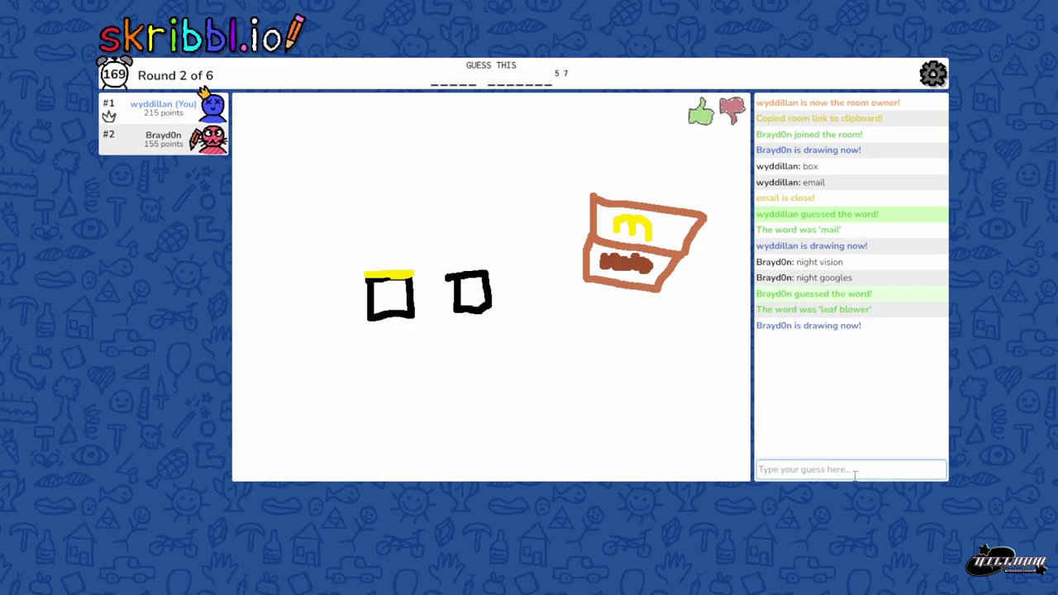
{"action": "type", "text": "chicken nuggest"}
Step: Guess 'chicken nuggest', 'drink holder', 'happy meal', then 'honey mustard'
{"action": "key", "text": "Return"}
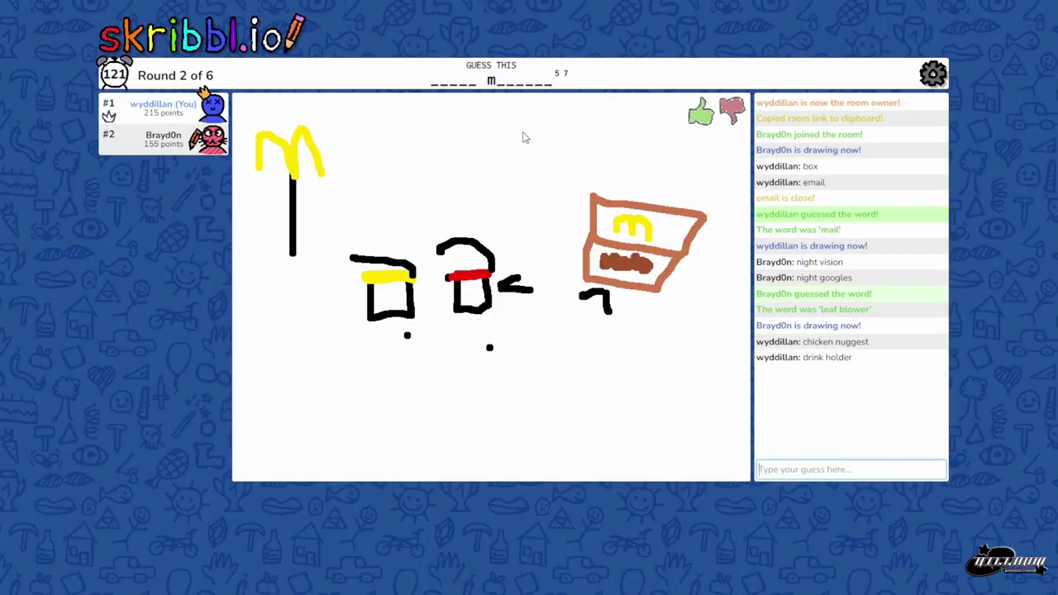
{"action": "type", "text": "ha"}
{"action": "type", "text": "ppy "}
{"action": "type", "text": "meal"}
{"action": "key", "text": "Return"}
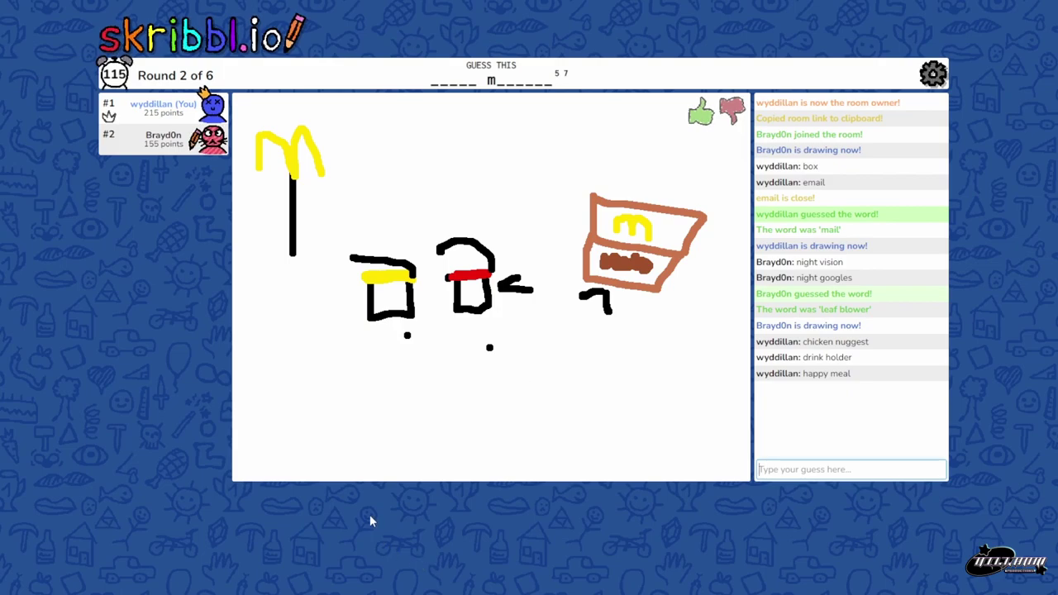
{"action": "type", "text": "honey mus"}
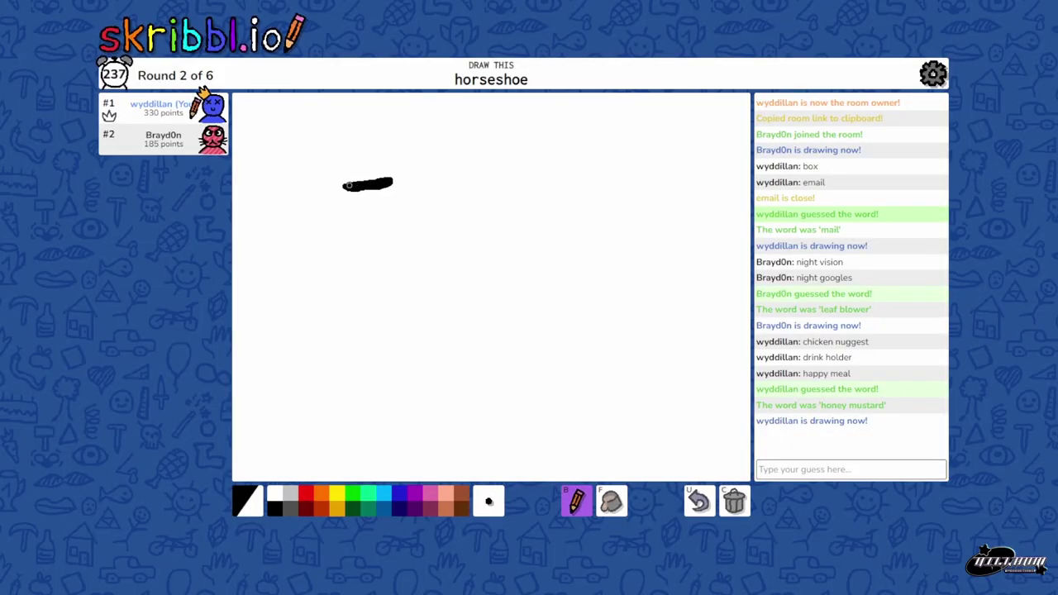
Step: Draw a large U-shaped horseshoe outline joining both arm tops
{"action": "left_click_drag", "start_coordinate": [447, 180], "coordinate": [486, 185]}
{"action": "mouse_move", "coordinate": [345, 187]}
{"action": "left_mouse_down"}
{"action": "mouse_move", "coordinate": [401, 316]}
{"action": "mouse_move", "coordinate": [361, 225]}
{"action": "left_mouse_up"}
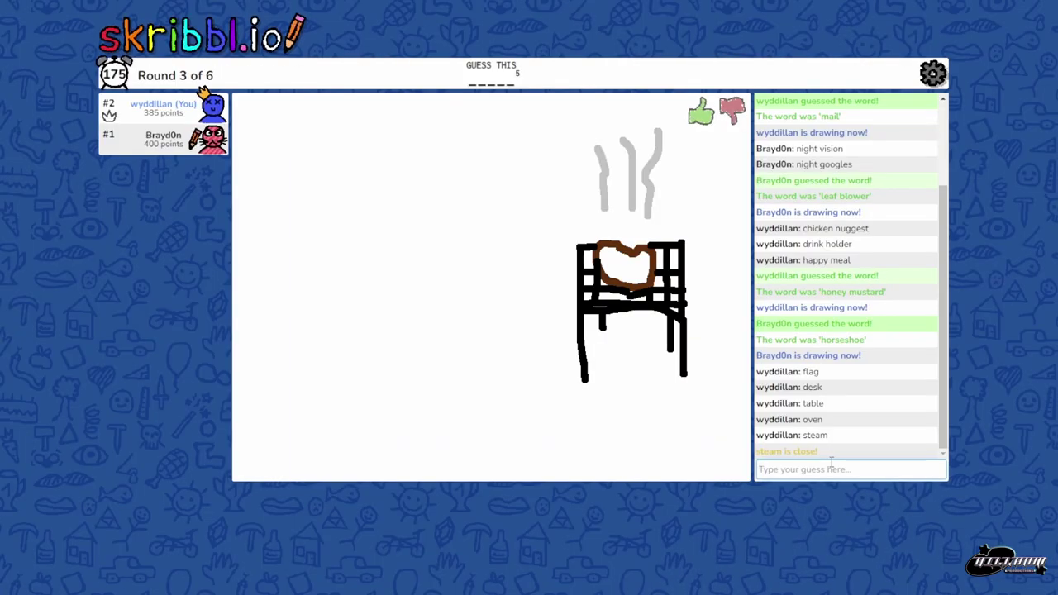
{"action": "type", "text": "smoke"}
Step: Guess 'smoke', clear the partly typed entry, then guess 'steak'
{"action": "key", "text": "Return"}
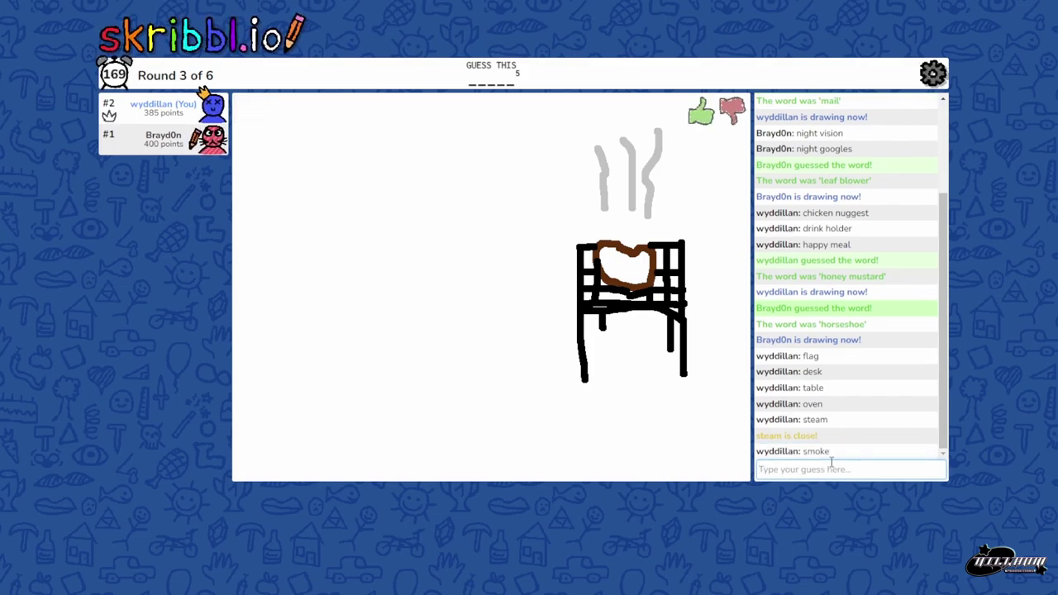
{"action": "type", "text": "hea"}
{"action": "key", "text": "BackSpace"}
{"action": "key", "text": "BackSpace"}
{"action": "key", "text": "BackSpace"}
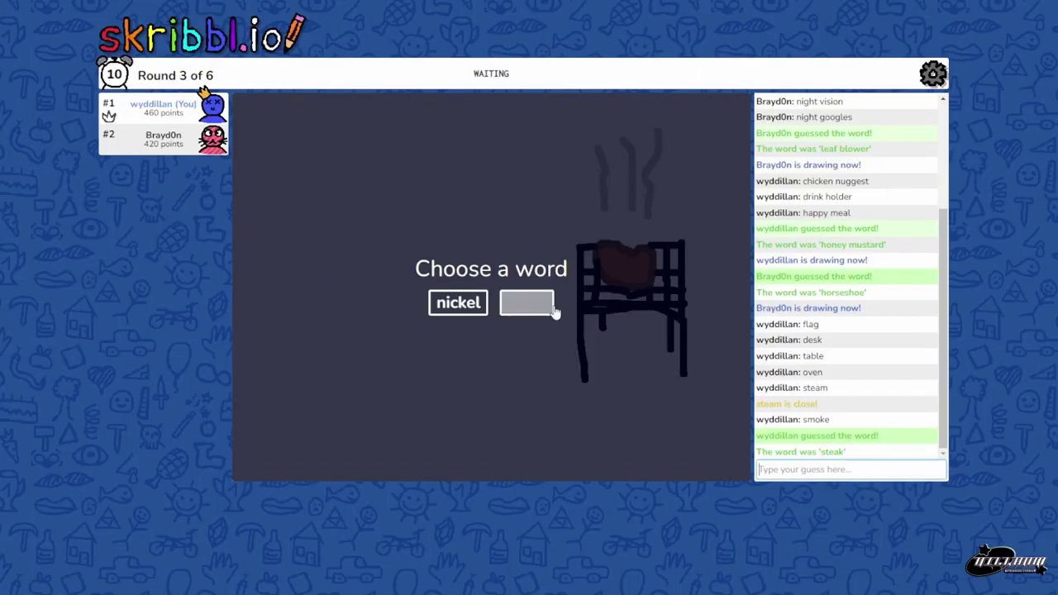
Step: Choose 'elder' and draw the old man's smiling face, hair and brown glasses
{"action": "left_click", "coordinate": [553, 312]}
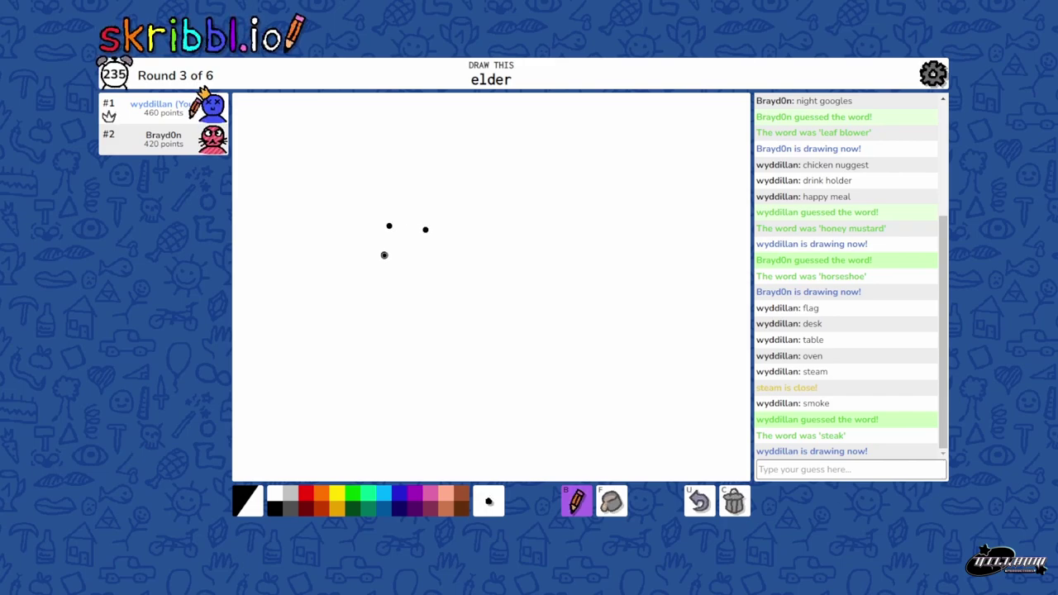
{"action": "left_click_drag", "start_coordinate": [384, 254], "coordinate": [438, 256]}
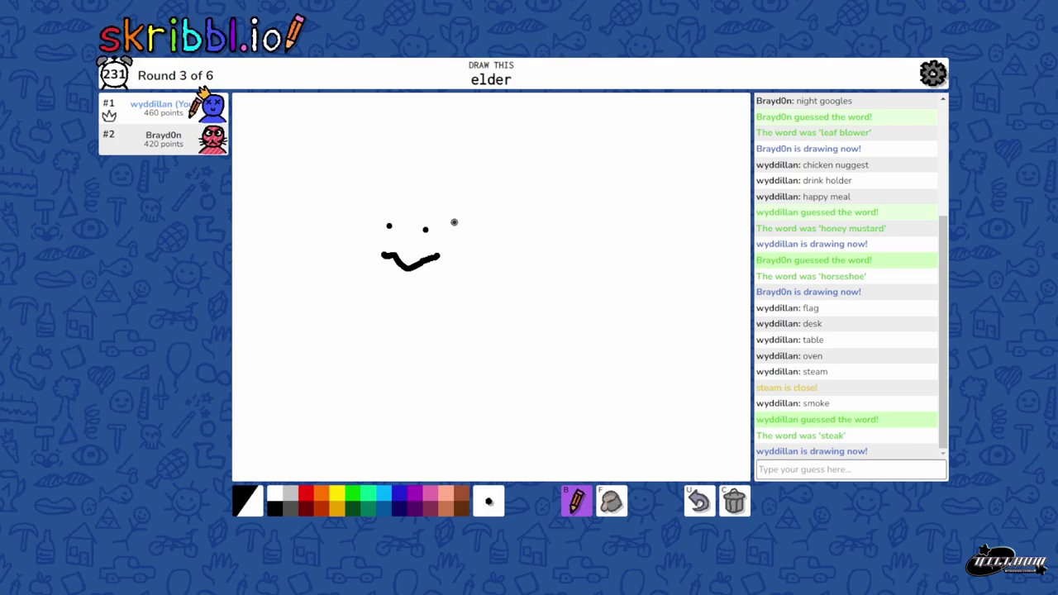
{"action": "mouse_move", "coordinate": [454, 222]}
{"action": "left_mouse_down"}
{"action": "mouse_move", "coordinate": [410, 209]}
{"action": "mouse_move", "coordinate": [364, 248]}
{"action": "left_mouse_up"}
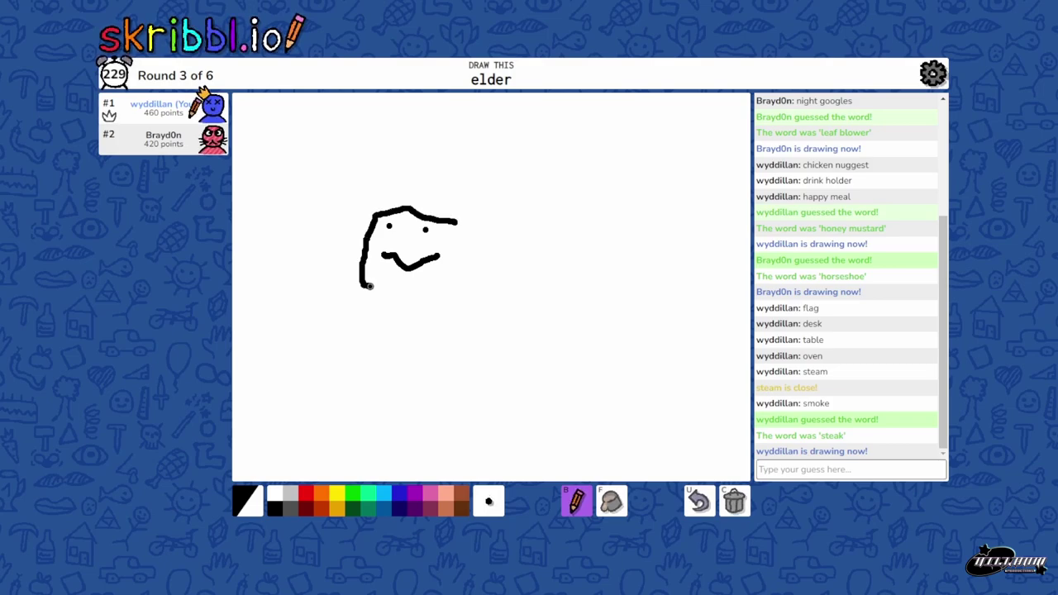
{"action": "mouse_move", "coordinate": [413, 289]}
{"action": "left_mouse_down"}
{"action": "mouse_move", "coordinate": [461, 269]}
{"action": "mouse_move", "coordinate": [460, 235]}
{"action": "left_mouse_up"}
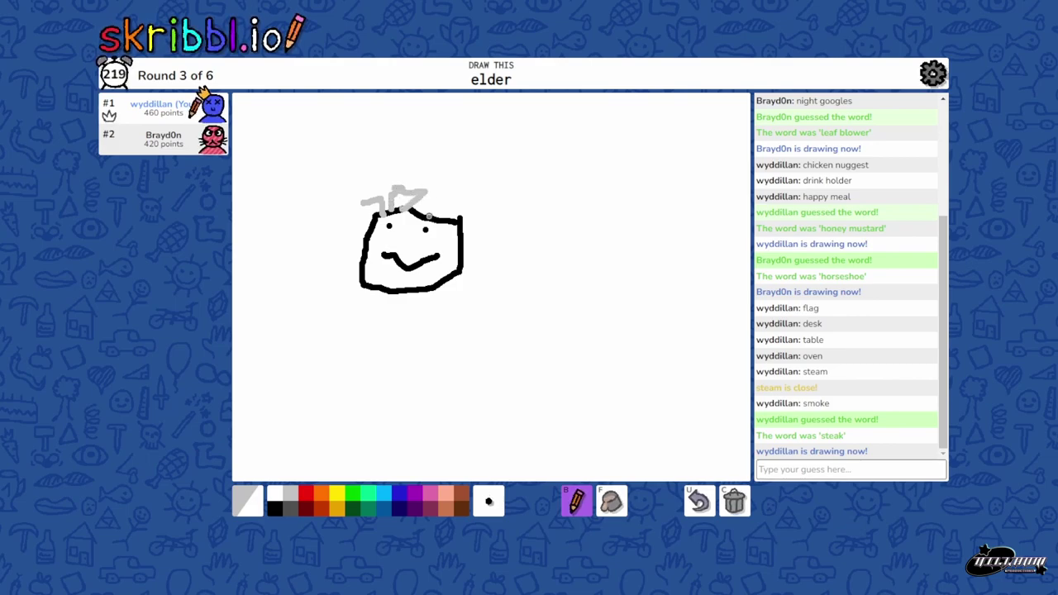
{"action": "left_click_drag", "start_coordinate": [451, 192], "coordinate": [456, 218]}
{"action": "left_click", "coordinate": [461, 494]}
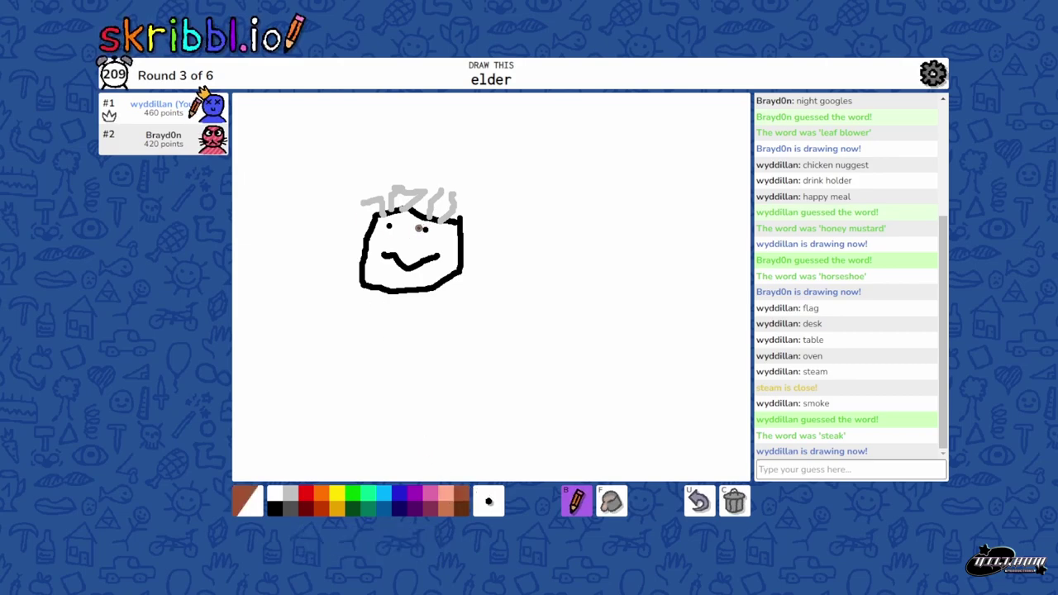
{"action": "left_click_drag", "start_coordinate": [420, 229], "coordinate": [459, 247]}
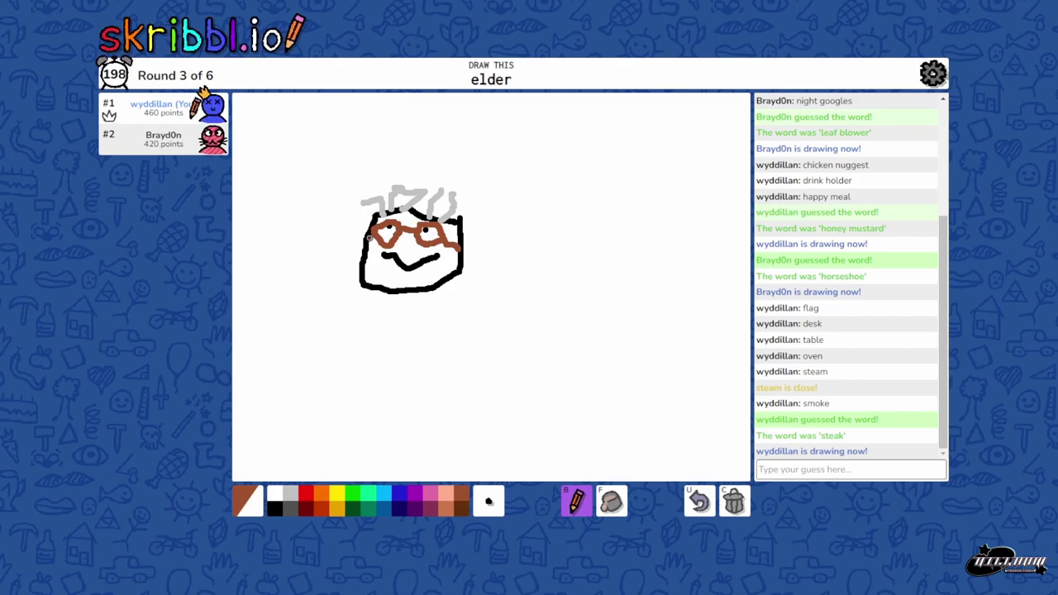
Step: Fill the banknote rectangle green and add dark green marks and lines on it
{"action": "left_click", "coordinate": [276, 507]}
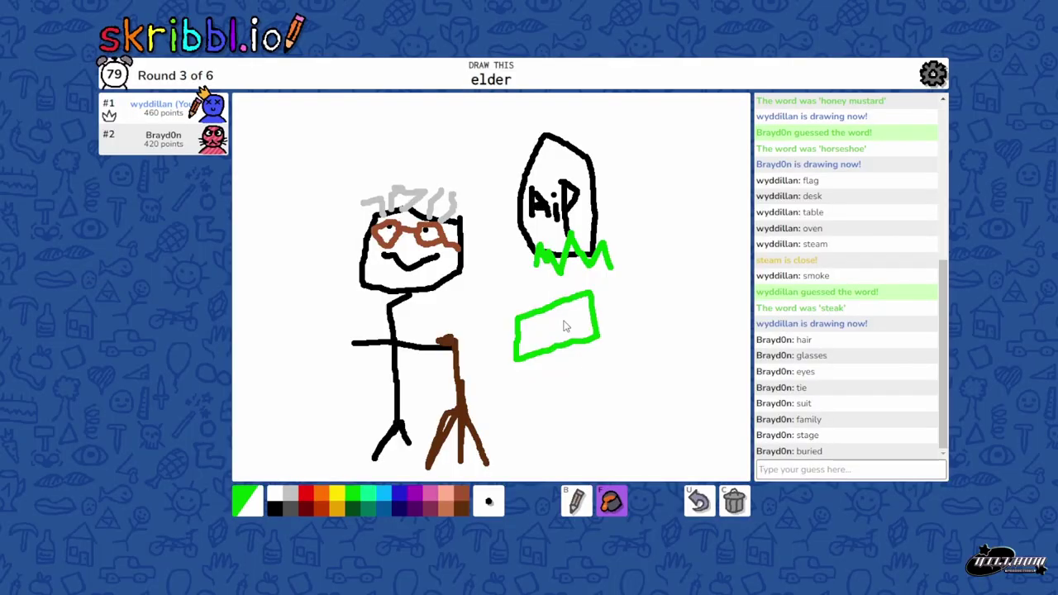
{"action": "left_click", "coordinate": [565, 326]}
{"action": "left_click", "coordinate": [576, 501]}
{"action": "left_click", "coordinate": [353, 508]}
{"action": "left_click", "coordinate": [562, 315]}
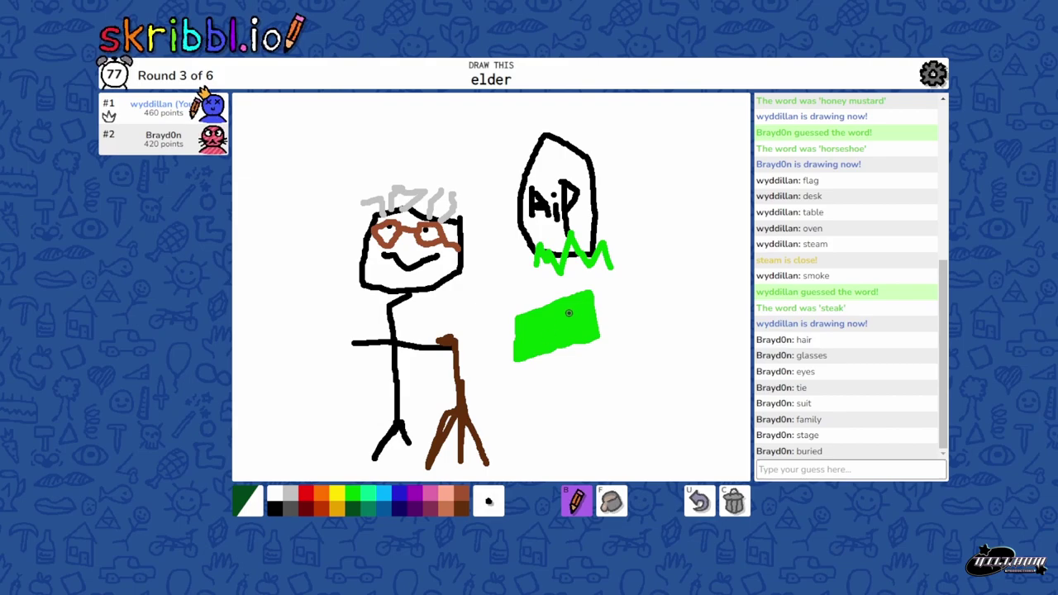
{"action": "mouse_move", "coordinate": [549, 327]}
{"action": "left_mouse_down"}
{"action": "mouse_move", "coordinate": [559, 321]}
{"action": "mouse_move", "coordinate": [556, 329]}
{"action": "left_mouse_up"}
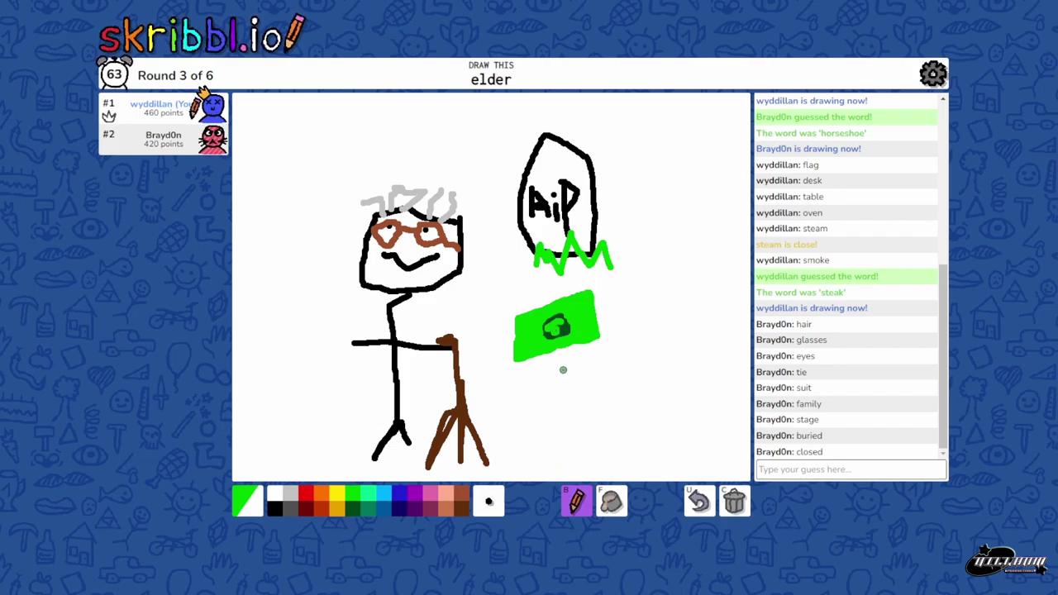
{"action": "left_click_drag", "start_coordinate": [635, 286], "coordinate": [526, 328]}
{"action": "left_click_drag", "start_coordinate": [526, 285], "coordinate": [591, 381]}
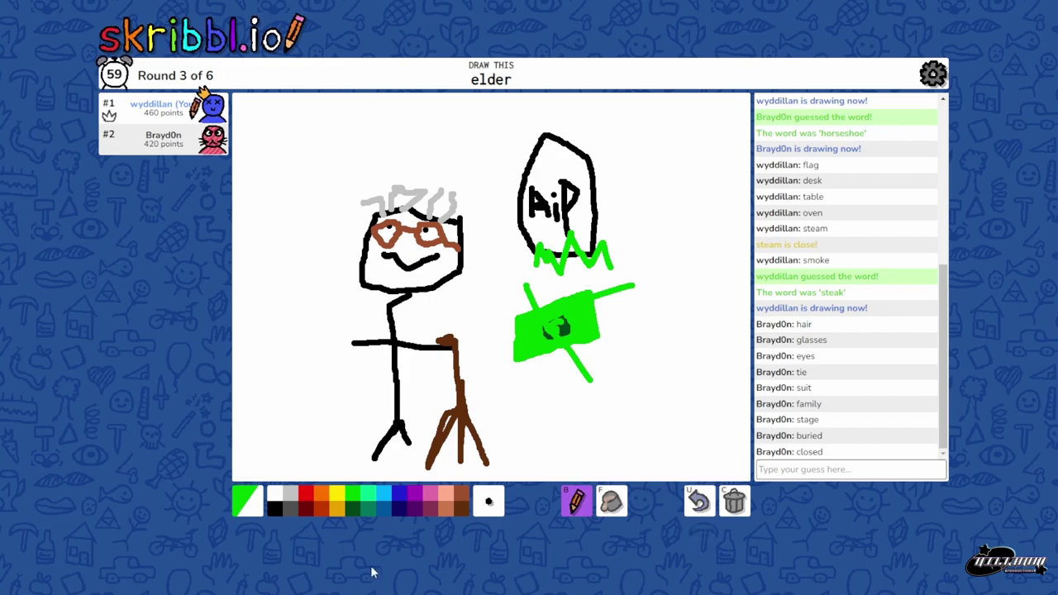
Step: Cross out the banknote with a red X and add a black arrow pointing at the head
{"action": "left_click", "coordinate": [306, 493]}
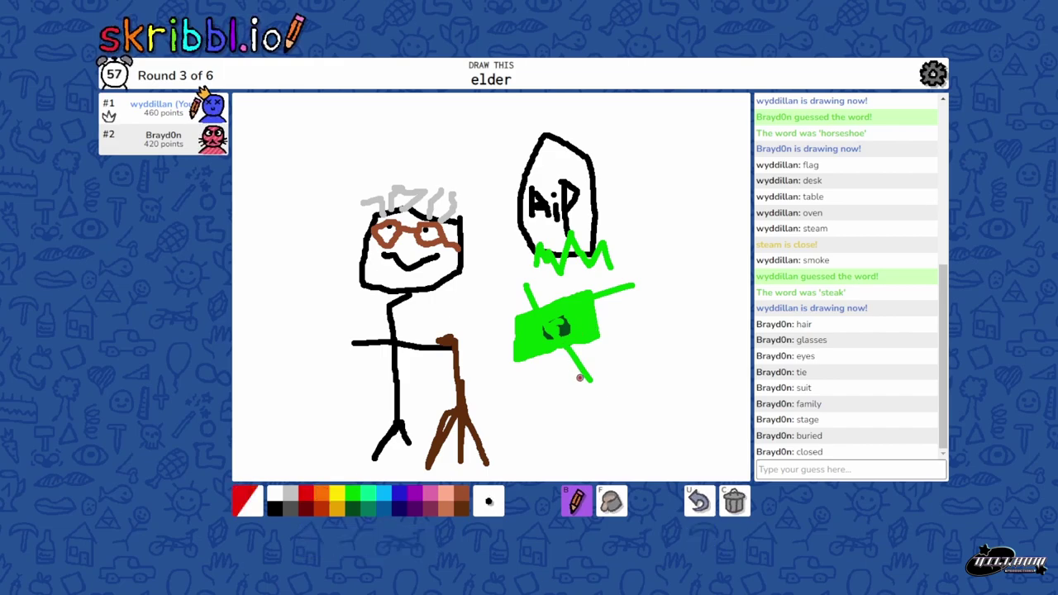
{"action": "left_click_drag", "start_coordinate": [588, 381], "coordinate": [535, 293]}
{"action": "left_click_drag", "start_coordinate": [541, 382], "coordinate": [584, 244]}
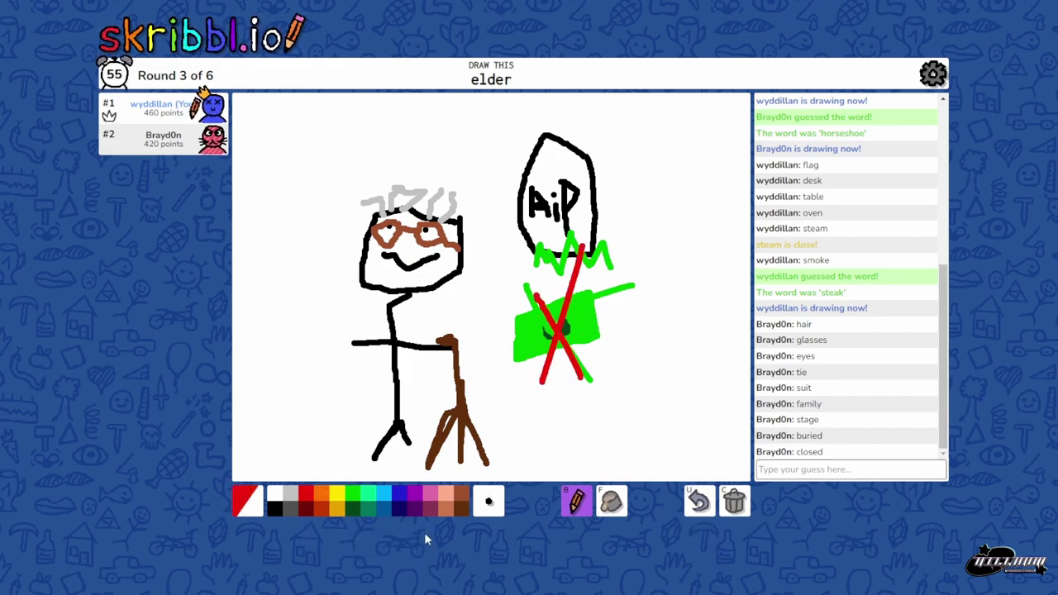
{"action": "left_click", "coordinate": [275, 508]}
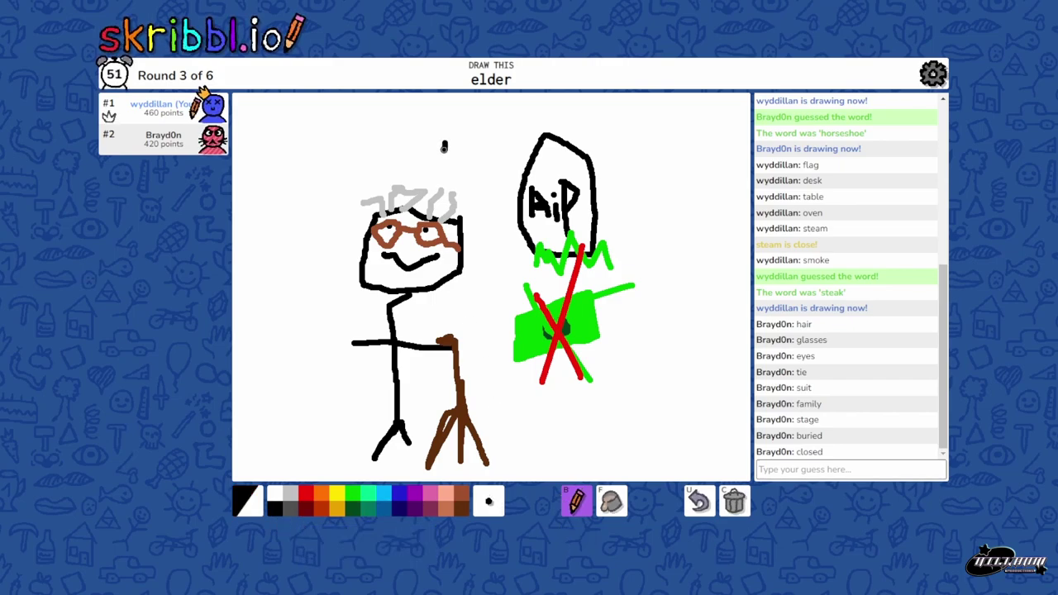
{"action": "left_click_drag", "start_coordinate": [451, 120], "coordinate": [448, 182]}
{"action": "type", "text": "brod"}
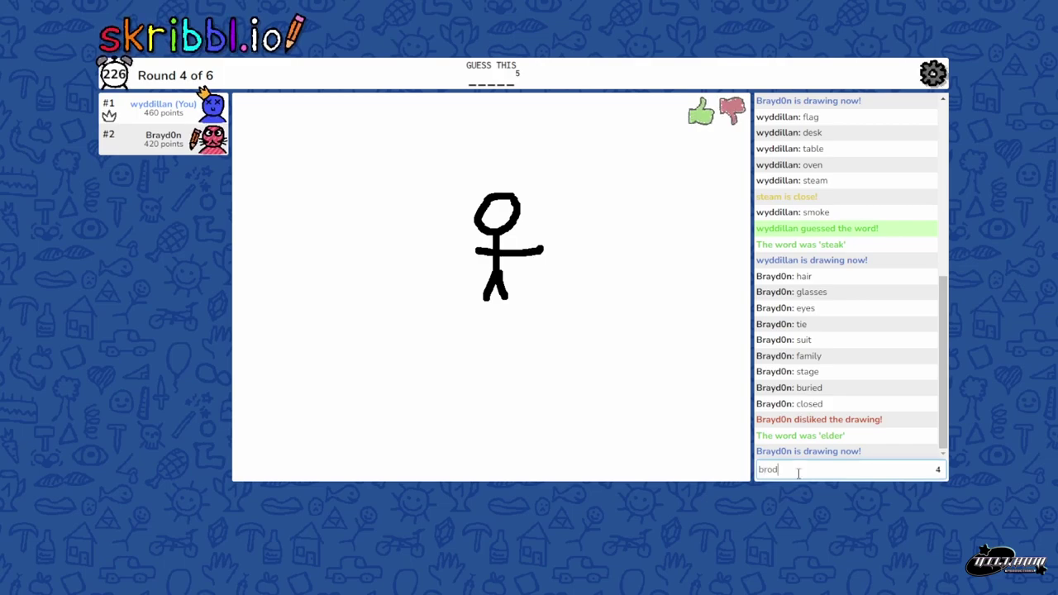
{"action": "type", "text": "y"}
Step: Guess 'brody', then 'Rolex' for the stick-figure drawing
{"action": "key", "text": "Return"}
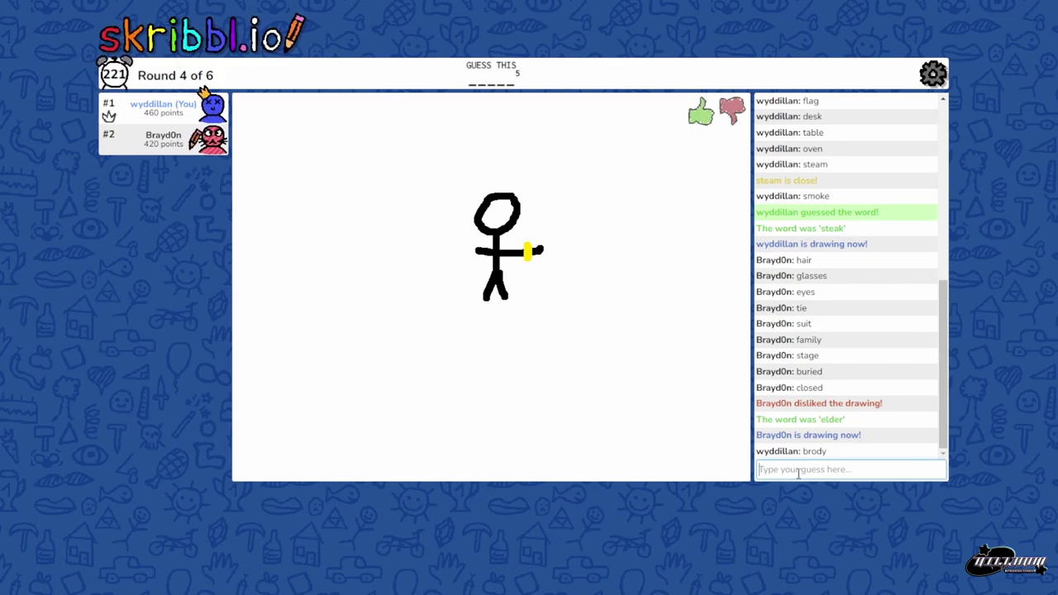
{"action": "type", "text": "rolex"}
{"action": "key", "text": "Return"}
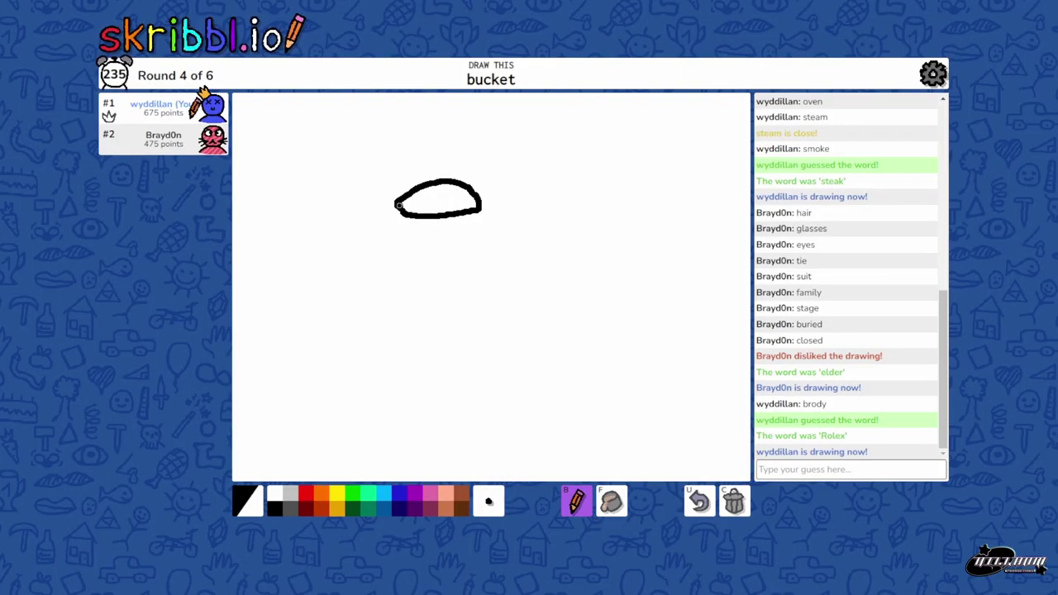
Step: Draw the bucket's sides and bottom, then paint light blue water at its top
{"action": "mouse_move", "coordinate": [397, 207]}
{"action": "left_mouse_down"}
{"action": "mouse_move", "coordinate": [399, 273]}
{"action": "mouse_move", "coordinate": [464, 270]}
{"action": "mouse_move", "coordinate": [481, 212]}
{"action": "left_mouse_up"}
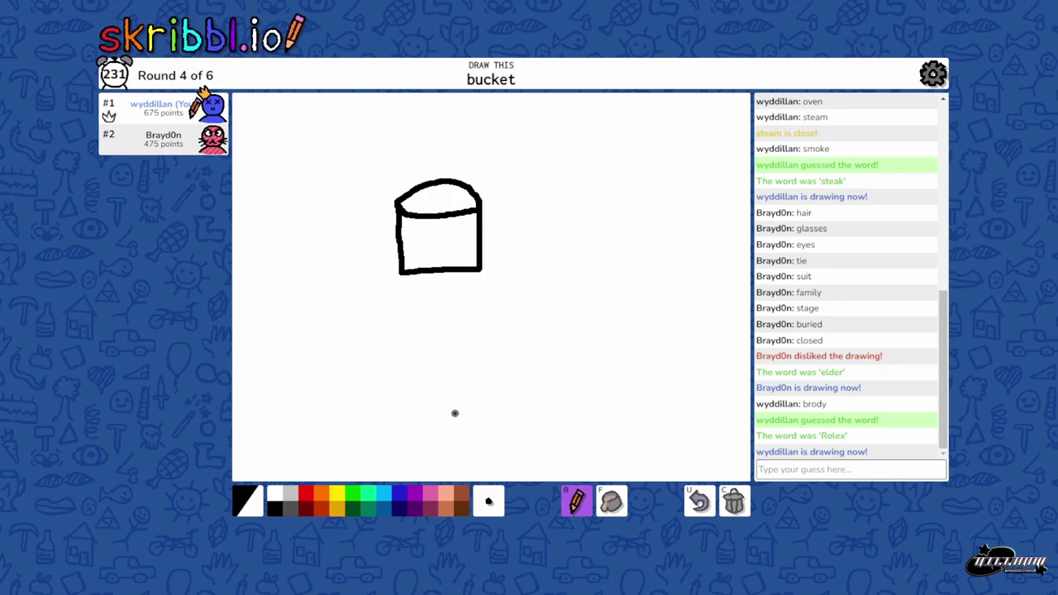
{"action": "left_click", "coordinate": [385, 494]}
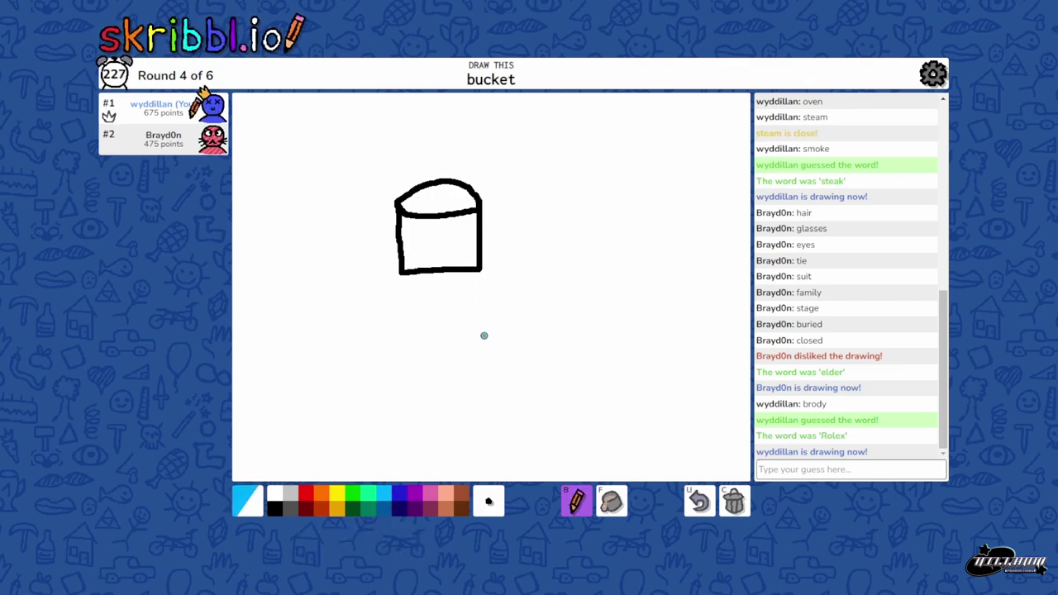
{"action": "left_click_drag", "start_coordinate": [438, 198], "coordinate": [482, 378]}
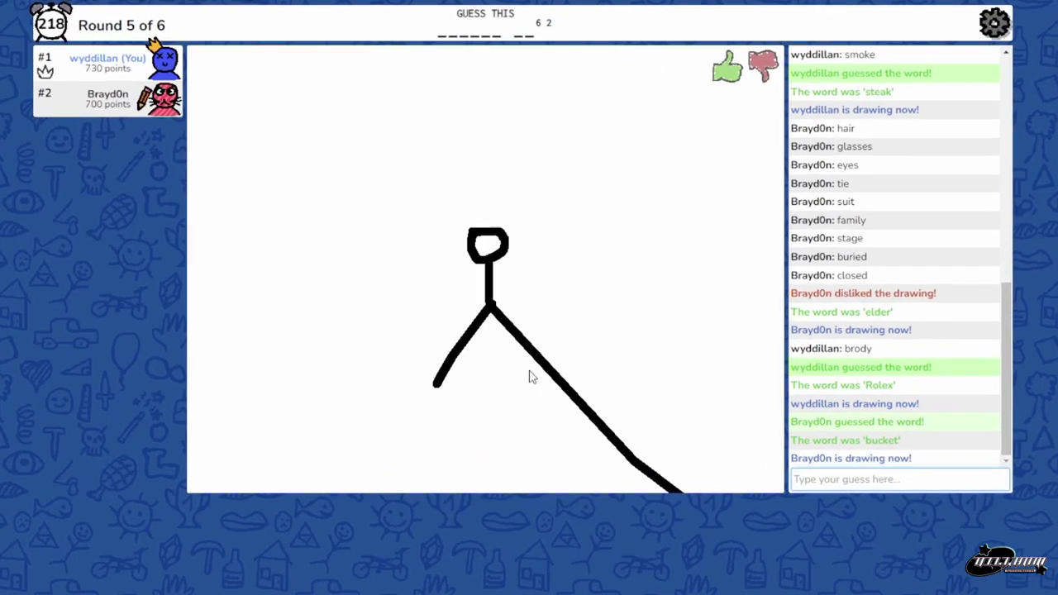
{"action": "type", "text": "thumbs up"}
Step: Submit 'thumbs up' as the guess for the opponent's drawing
{"action": "key", "text": "Return"}
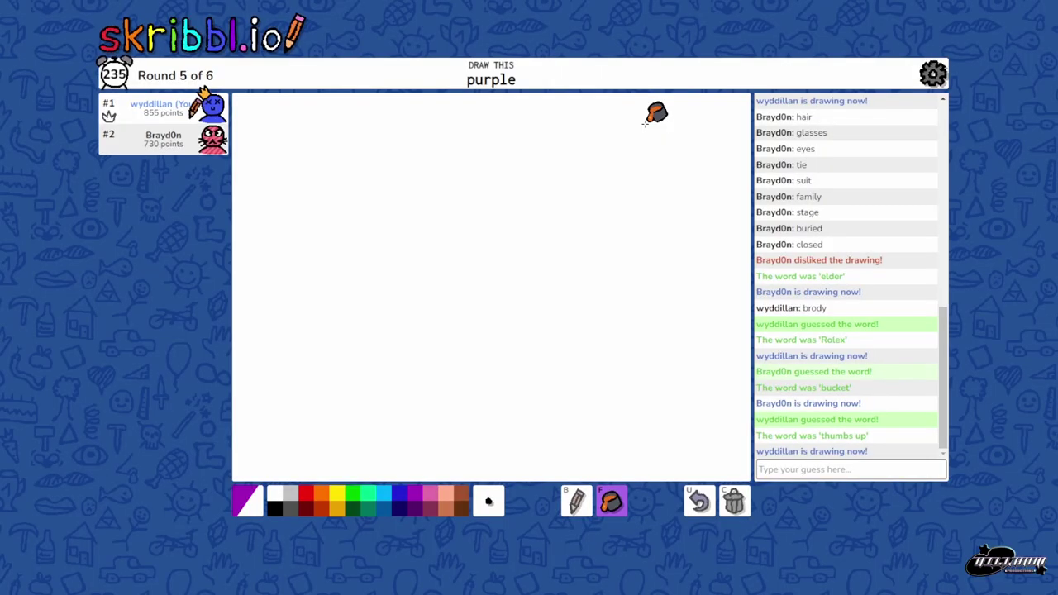
Step: Flood the entire canvas with purple, then return to the brush
{"action": "left_click", "coordinate": [644, 121]}
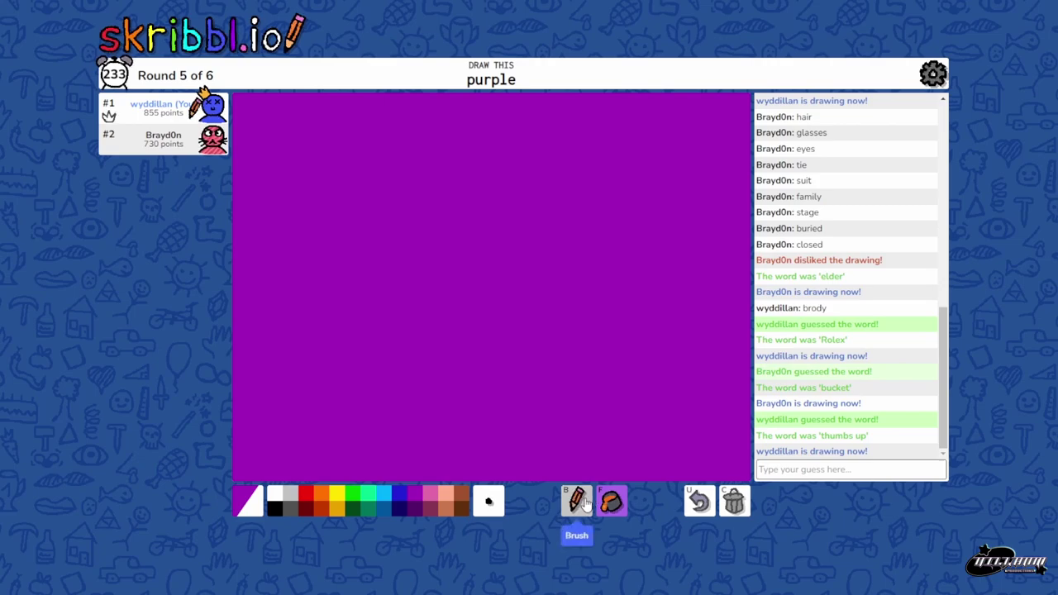
{"action": "left_click", "coordinate": [585, 504]}
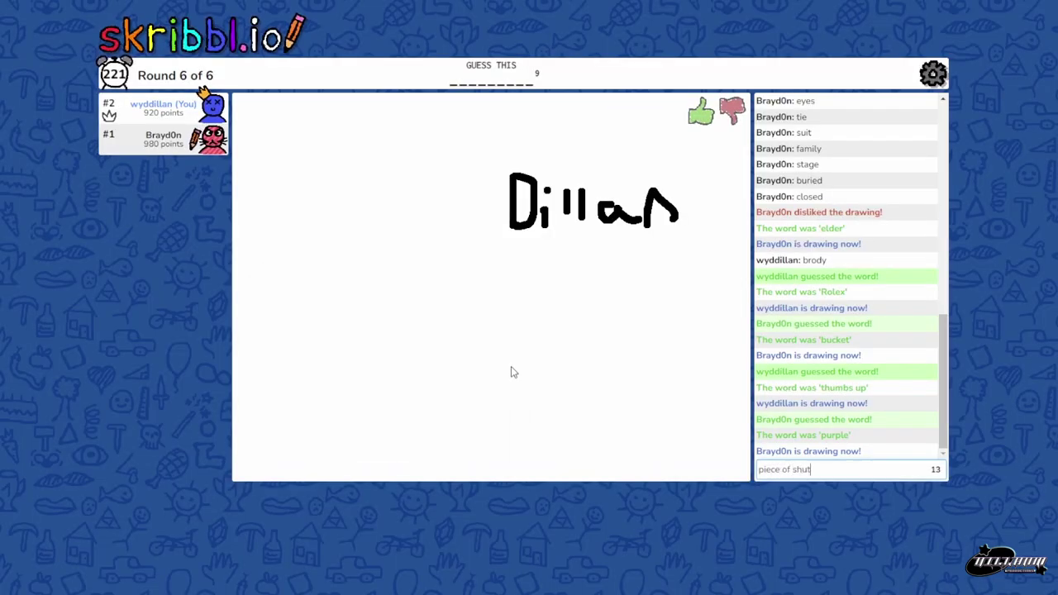
{"action": "type", "text": "it"}
Step: Send guesses like 'cassidy' until 'desperate' is accepted, then sketch a grey trash-can lid
{"action": "key", "text": "Return"}
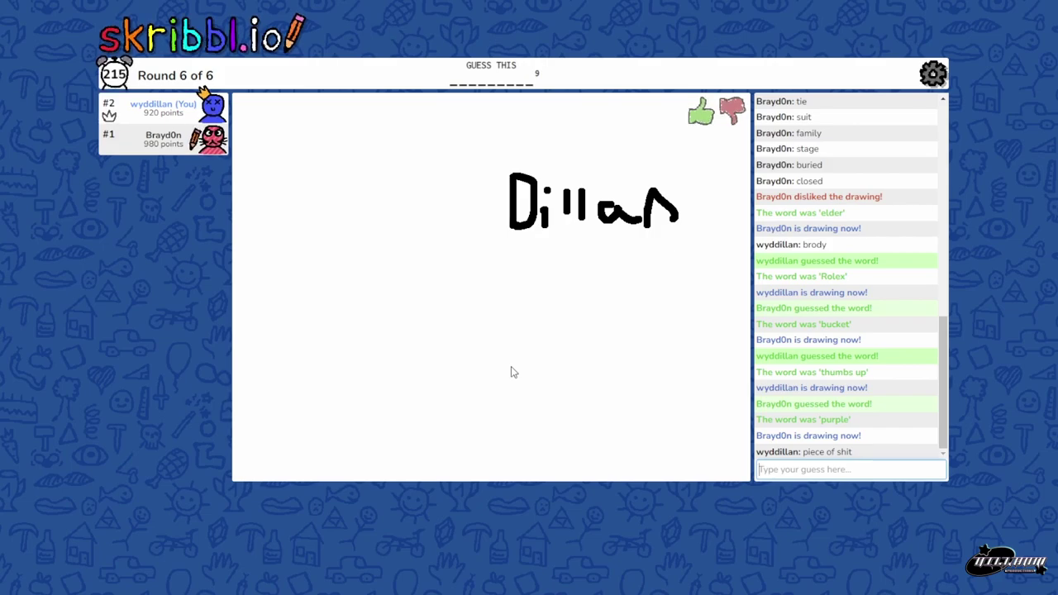
{"action": "type", "text": "idy"}
{"action": "key", "text": "Return"}
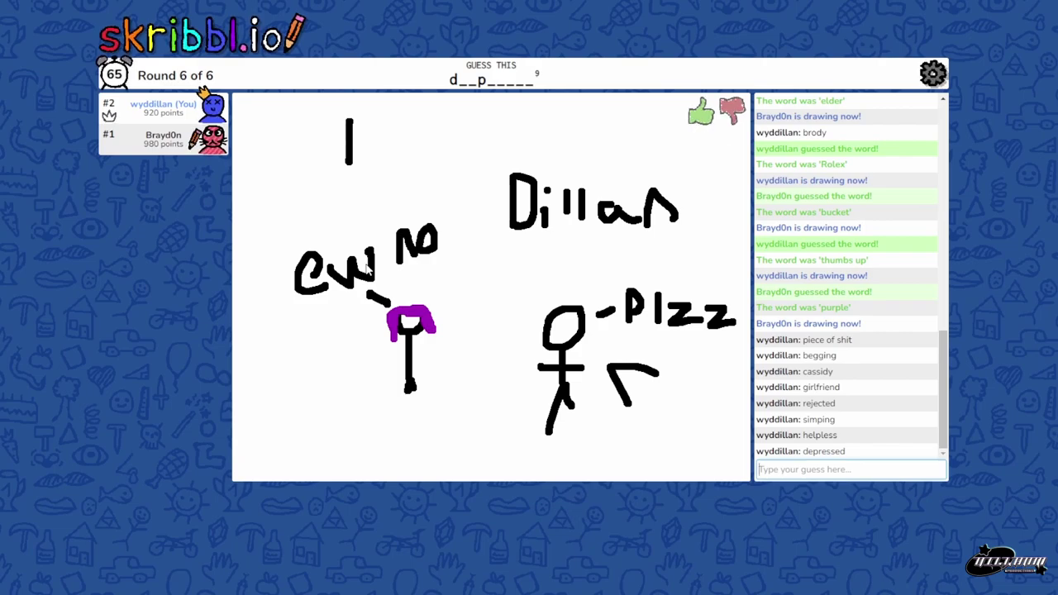
{"action": "type", "text": "desperate"}
{"action": "key", "text": "Return"}
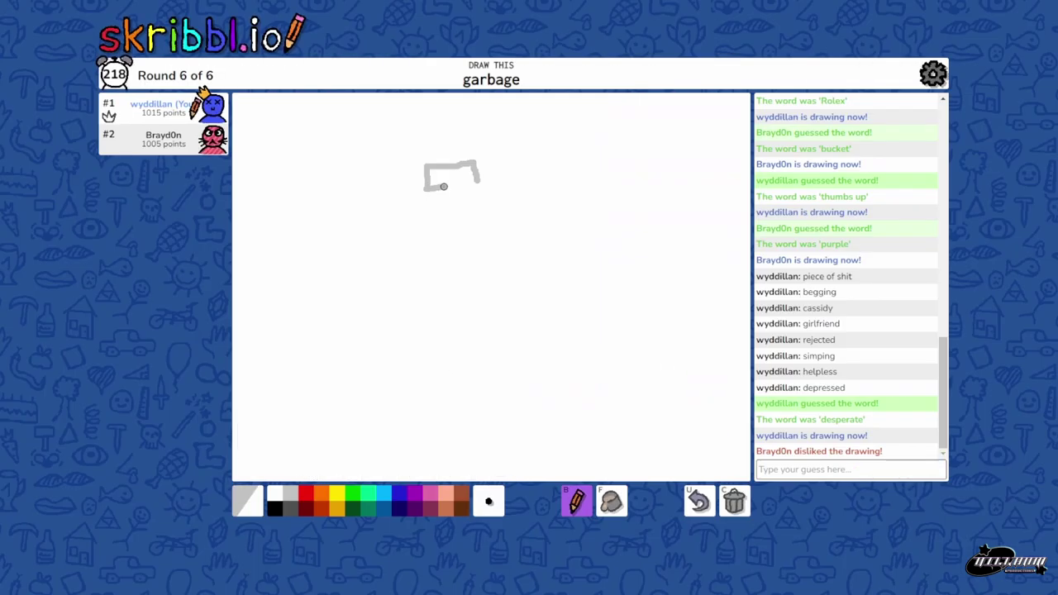
{"action": "left_click_drag", "start_coordinate": [426, 188], "coordinate": [513, 178]}
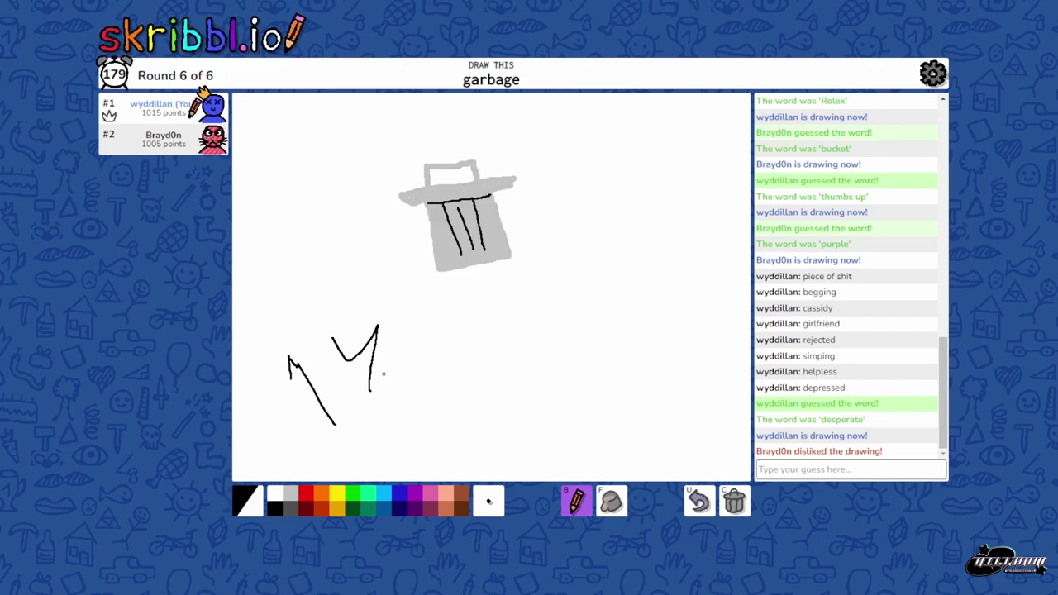
Step: Add a black zigzag below the grey trash can while awaiting the 'garbage' guess
{"action": "mouse_move", "coordinate": [412, 389]}
{"action": "left_mouse_down"}
{"action": "mouse_move", "coordinate": [415, 330]}
{"action": "mouse_move", "coordinate": [432, 319]}
{"action": "mouse_move", "coordinate": [445, 351]}
{"action": "left_mouse_up"}
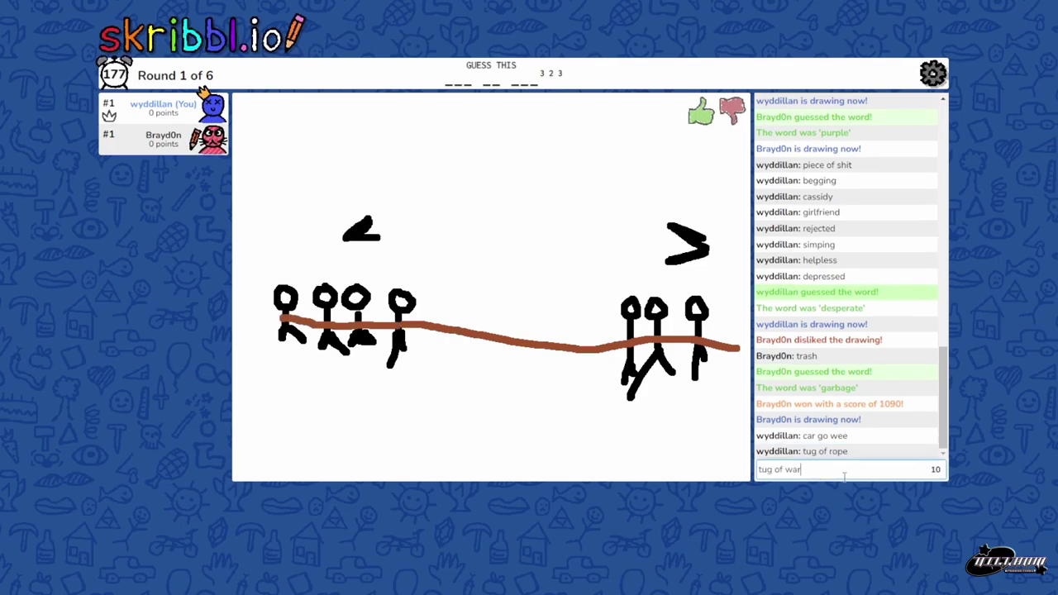
Step: Submit 'tug of war' as the guess for the rope-pulling scene
{"action": "key", "text": "Return"}
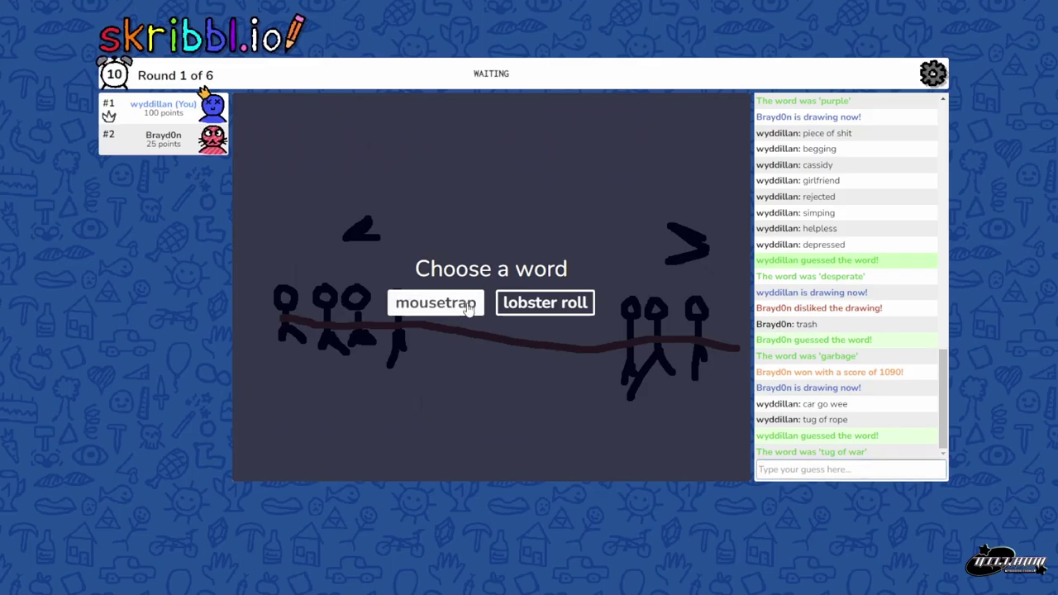
Step: Choose 'mousetrap' and fill the trap rectangle with gold
{"action": "left_click", "coordinate": [469, 307]}
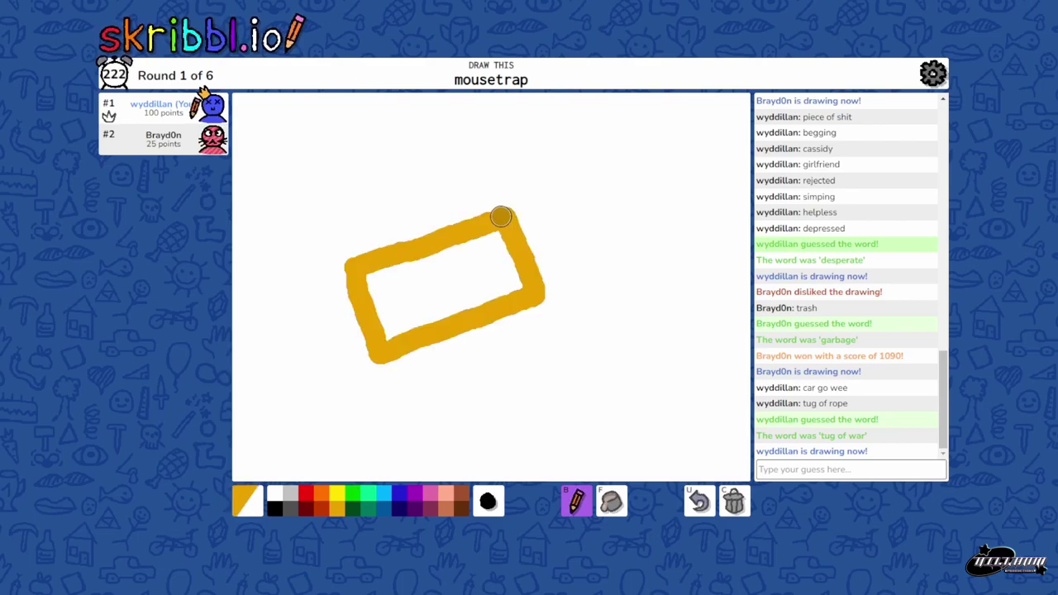
{"action": "left_click", "coordinate": [612, 500]}
{"action": "left_click", "coordinate": [495, 273]}
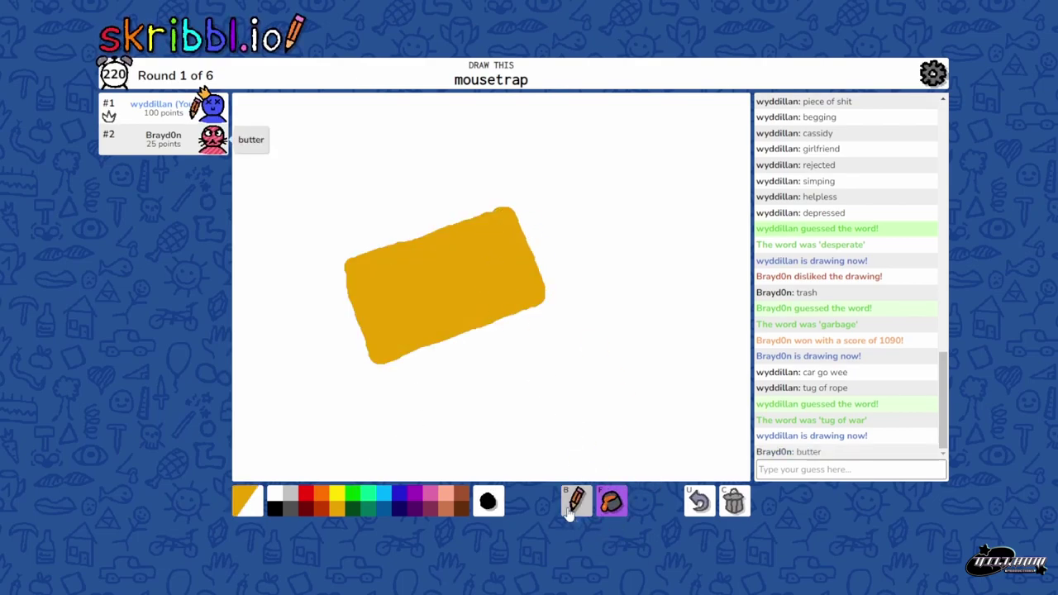
{"action": "left_click", "coordinate": [570, 510]}
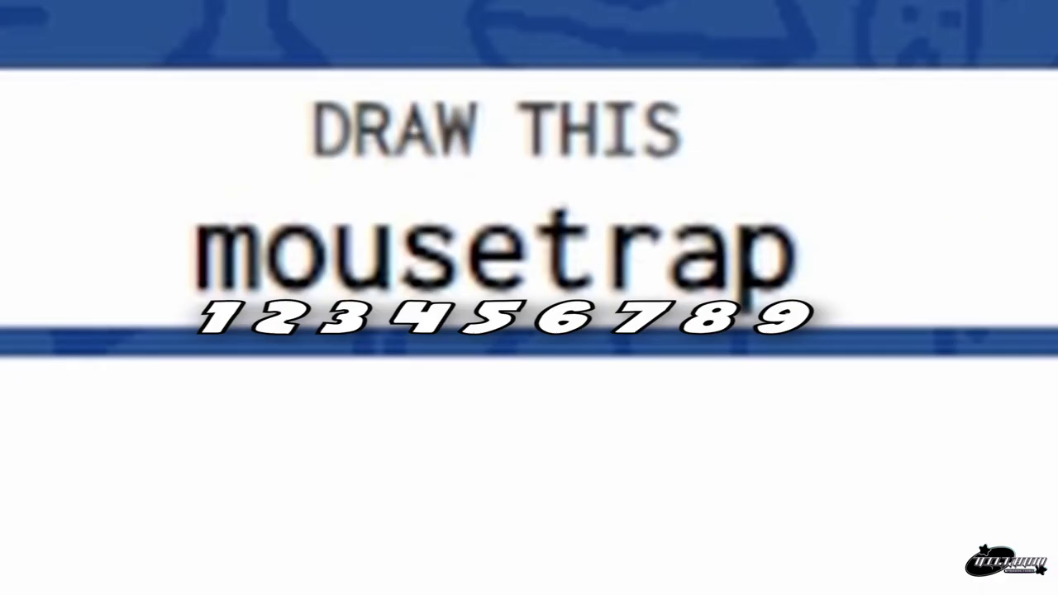
Step: Fill the cheese solid yellow, then add a light-grey eye mark on the mouse
{"action": "left_click", "coordinate": [389, 304]}
{"action": "left_click", "coordinate": [576, 502]}
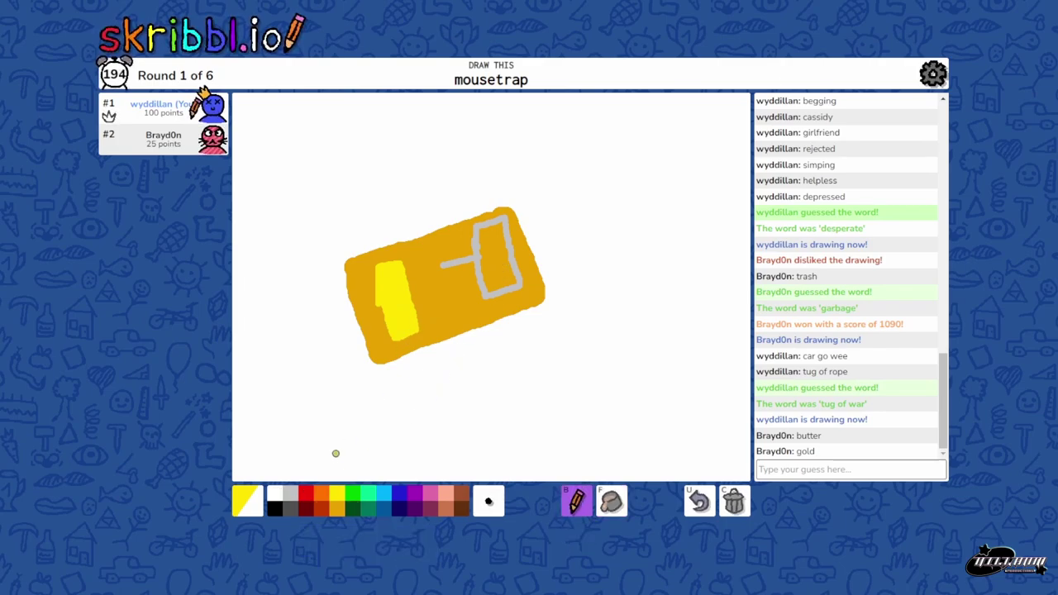
{"action": "left_click", "coordinate": [290, 493]}
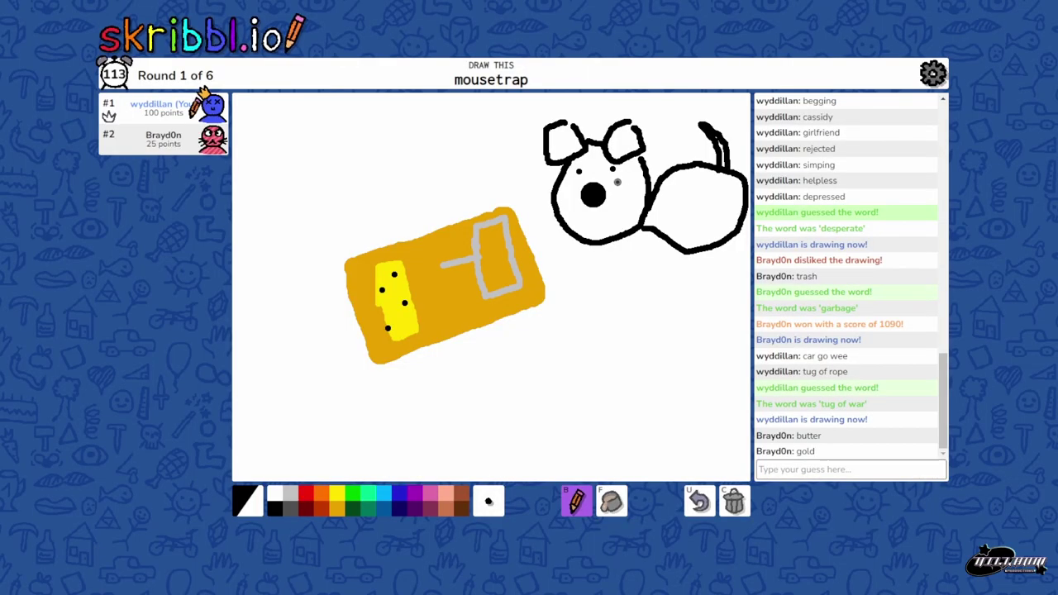
{"action": "left_click_drag", "start_coordinate": [612, 169], "coordinate": [620, 176]}
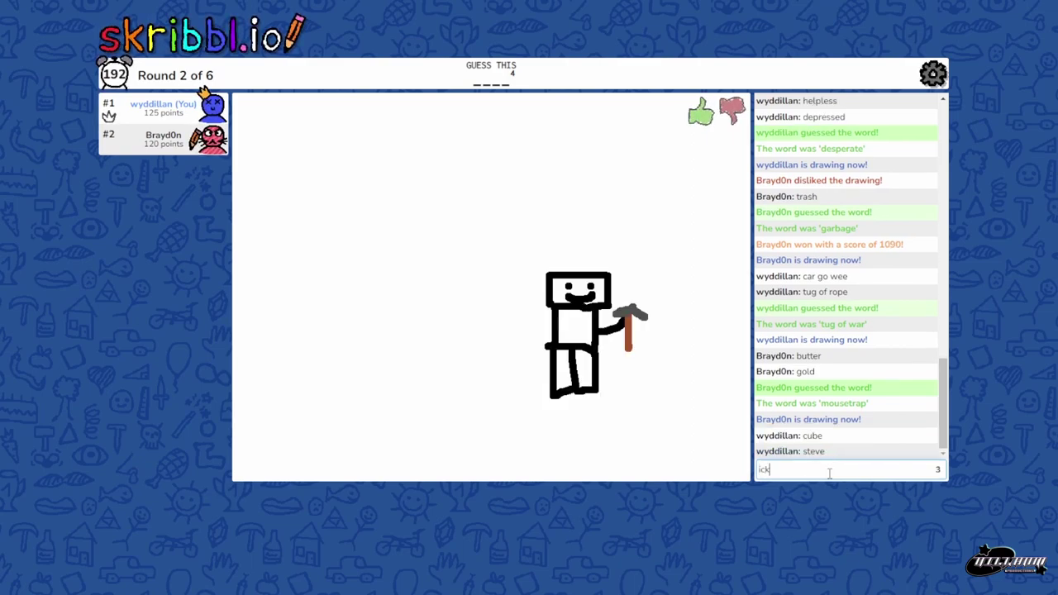
{"action": "type", "text": "oc"}
Step: Clear a half-typed guess, guess 'pick', then guess 'coal'
{"action": "key", "text": "BackSpace"}
{"action": "key", "text": "BackSpace"}
{"action": "key", "text": "BackSpace"}
{"action": "type", "text": "pi"}
{"action": "key", "text": "Return"}
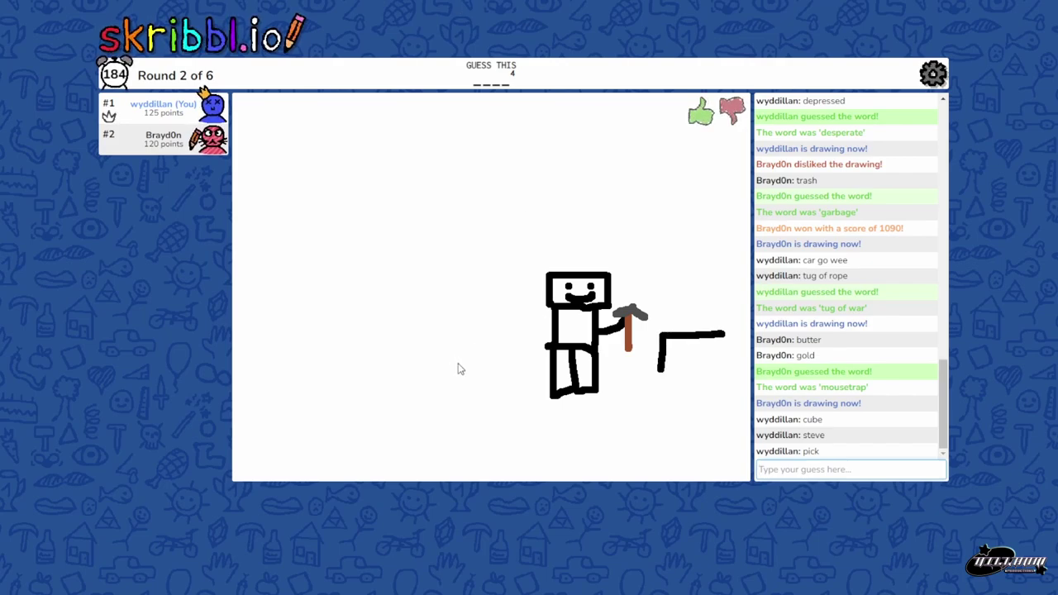
{"action": "type", "text": "coal"}
{"action": "key", "text": "Return"}
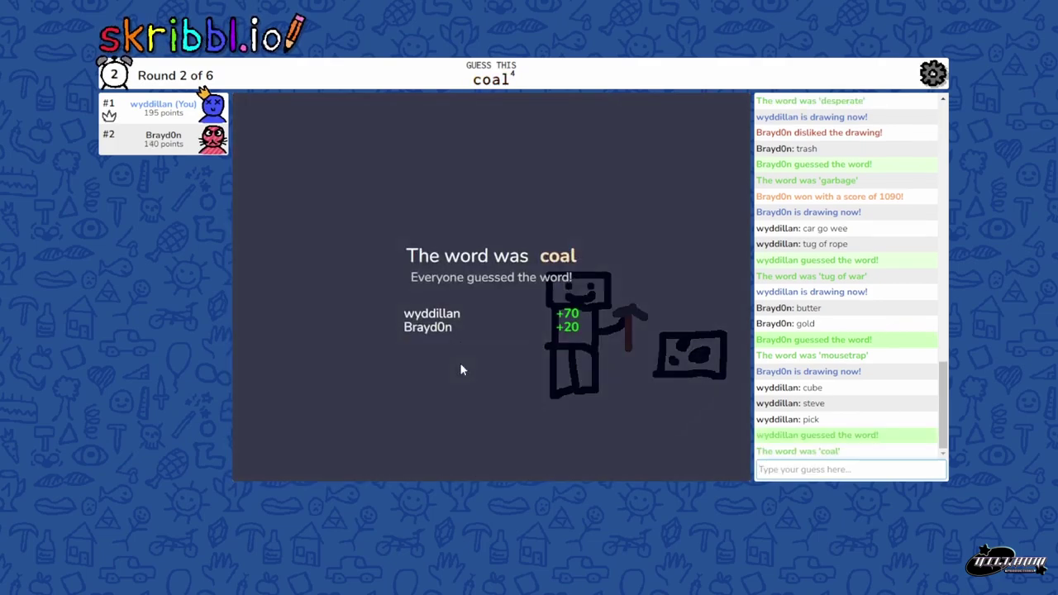
Step: Sketch the hippo outline: ears, back, belly and snout
{"action": "mouse_move", "coordinate": [619, 189]}
{"action": "left_mouse_down"}
{"action": "mouse_move", "coordinate": [543, 165]}
{"action": "mouse_move", "coordinate": [503, 198]}
{"action": "mouse_move", "coordinate": [533, 281]}
{"action": "mouse_move", "coordinate": [641, 250]}
{"action": "mouse_move", "coordinate": [617, 178]}
{"action": "mouse_move", "coordinate": [554, 185]}
{"action": "left_mouse_up"}
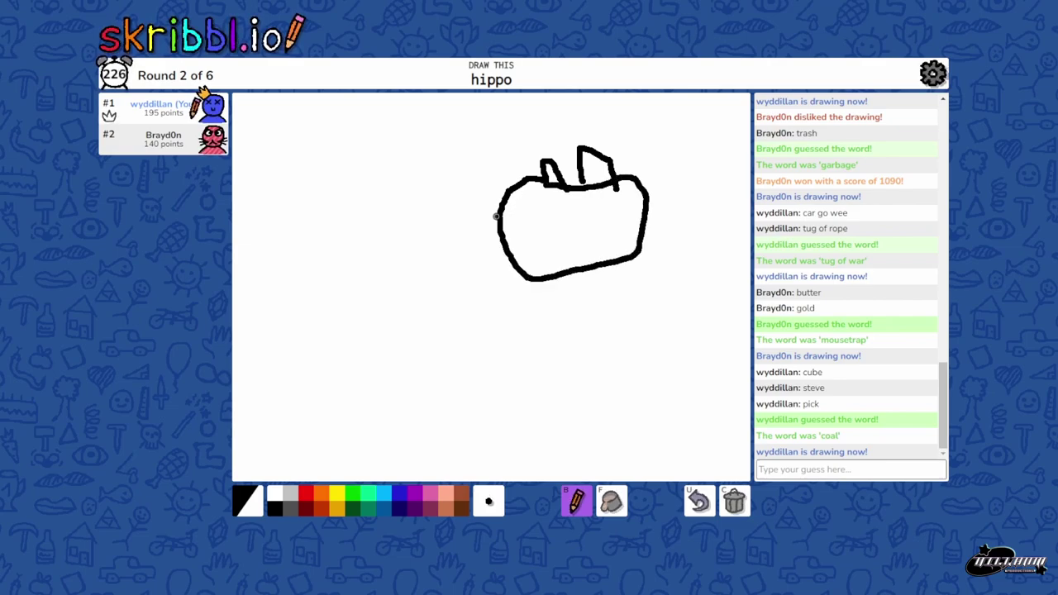
{"action": "mouse_move", "coordinate": [499, 217]}
{"action": "left_mouse_down"}
{"action": "mouse_move", "coordinate": [319, 165]}
{"action": "mouse_move", "coordinate": [209, 281]}
{"action": "left_mouse_up"}
{"action": "left_click_drag", "start_coordinate": [233, 376], "coordinate": [533, 284]}
{"action": "left_click_drag", "start_coordinate": [619, 221], "coordinate": [616, 261]}
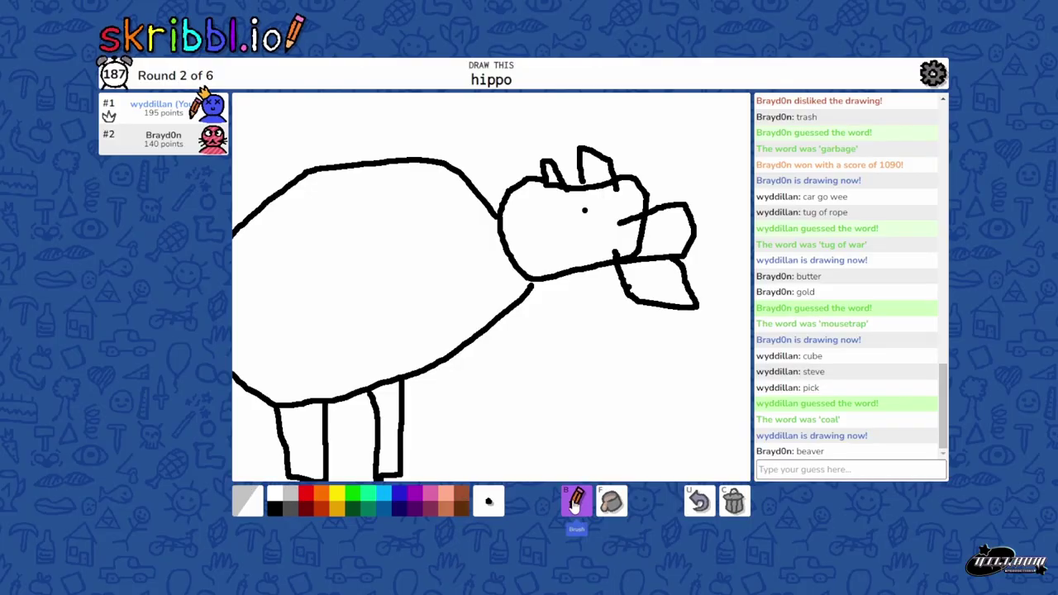
Step: Fill the background and hippo body light grey, undoing the stray head fill
{"action": "key", "text": "f"}
{"action": "left_click", "coordinate": [529, 452]}
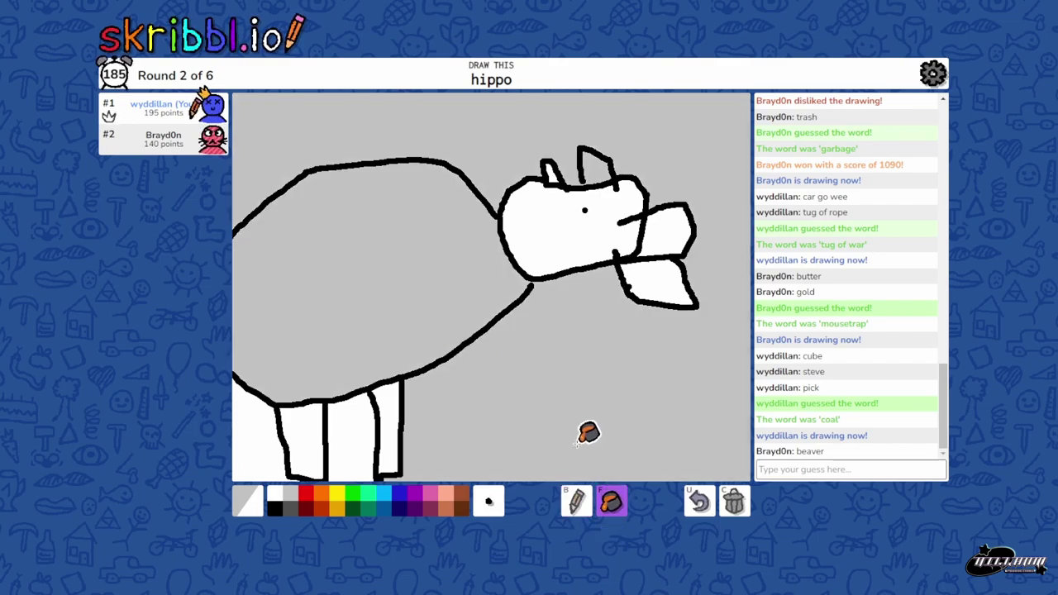
{"action": "left_click", "coordinate": [698, 500]}
Step: Colour the hippo's upper and lower jaws red, then recolour them dark pink
{"action": "left_click", "coordinate": [306, 493]}
{"action": "left_click", "coordinate": [666, 227]}
{"action": "left_click", "coordinate": [657, 280]}
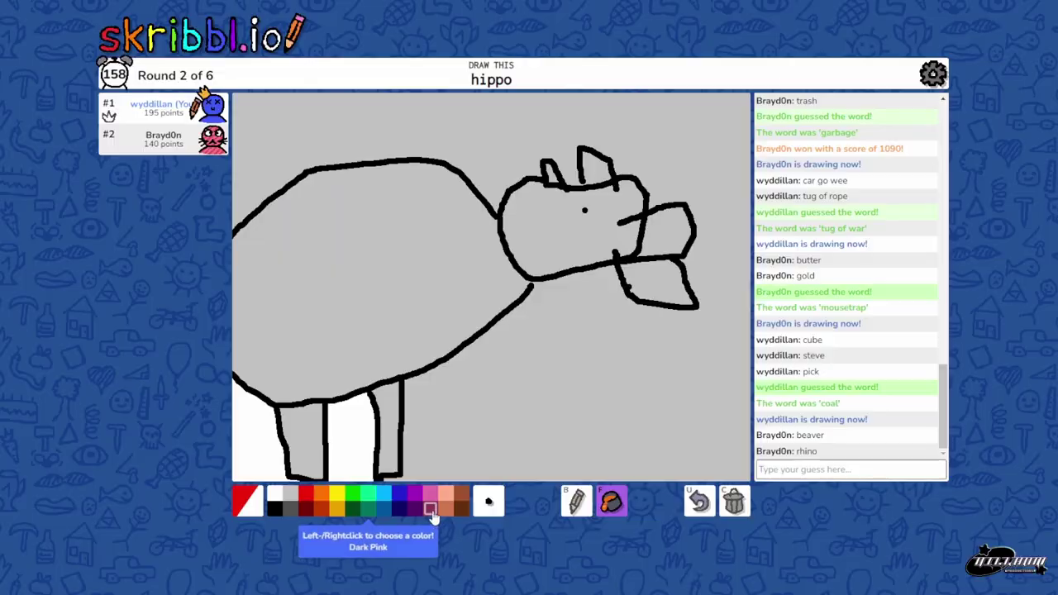
{"action": "left_click", "coordinate": [431, 508]}
{"action": "left_click", "coordinate": [665, 235]}
{"action": "left_click", "coordinate": [673, 273]}
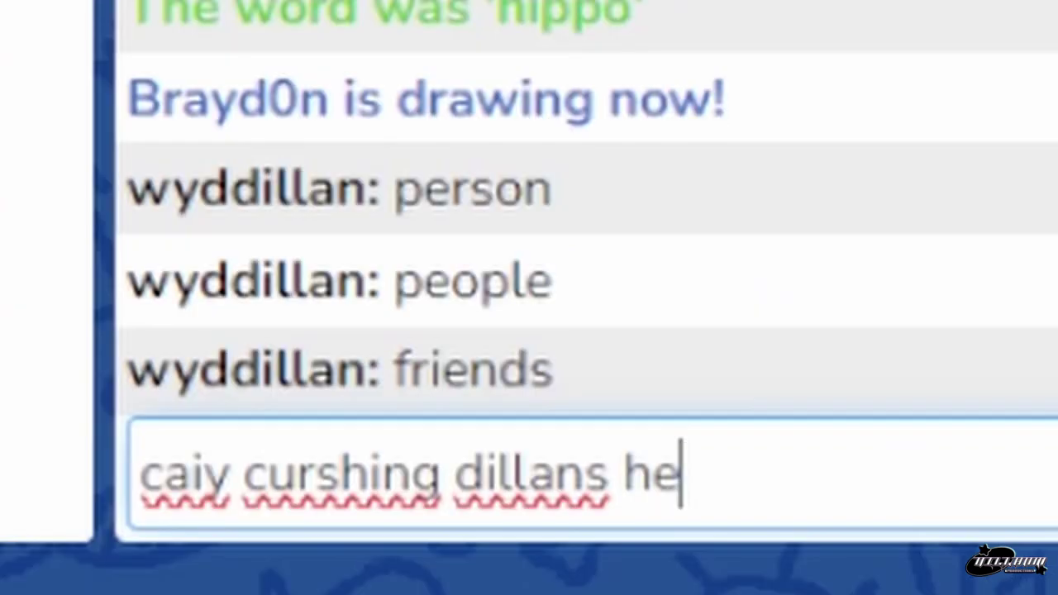
{"action": "type", "text": "art"}
Step: Send a chat message about the heart, then guess 'propose' and finally 'rubber'
{"action": "key", "text": "Return"}
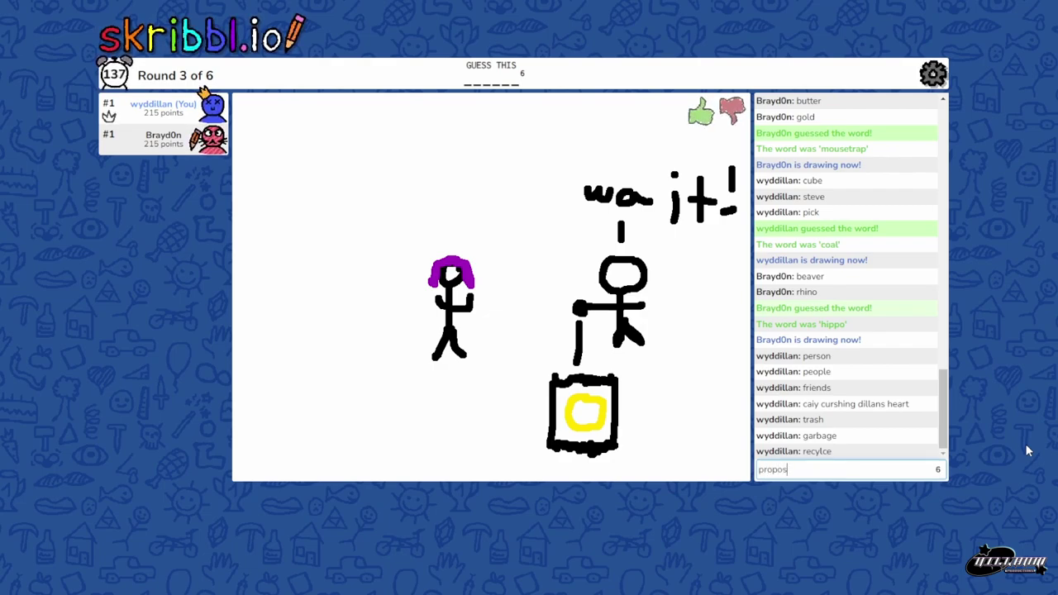
{"action": "type", "text": "e"}
{"action": "key", "text": "Return"}
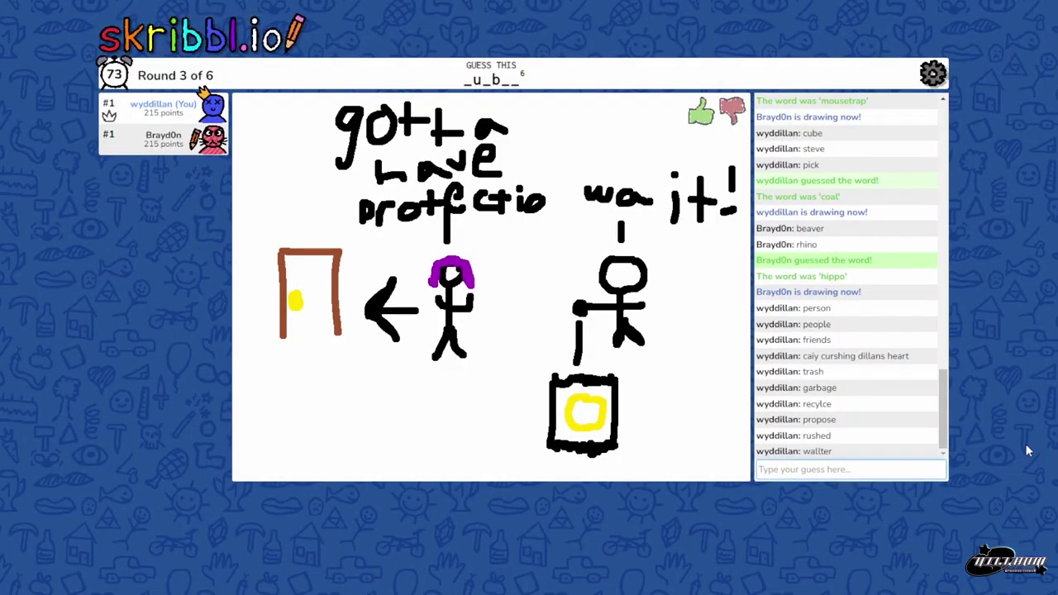
{"action": "type", "text": "rubber"}
{"action": "key", "text": "Return"}
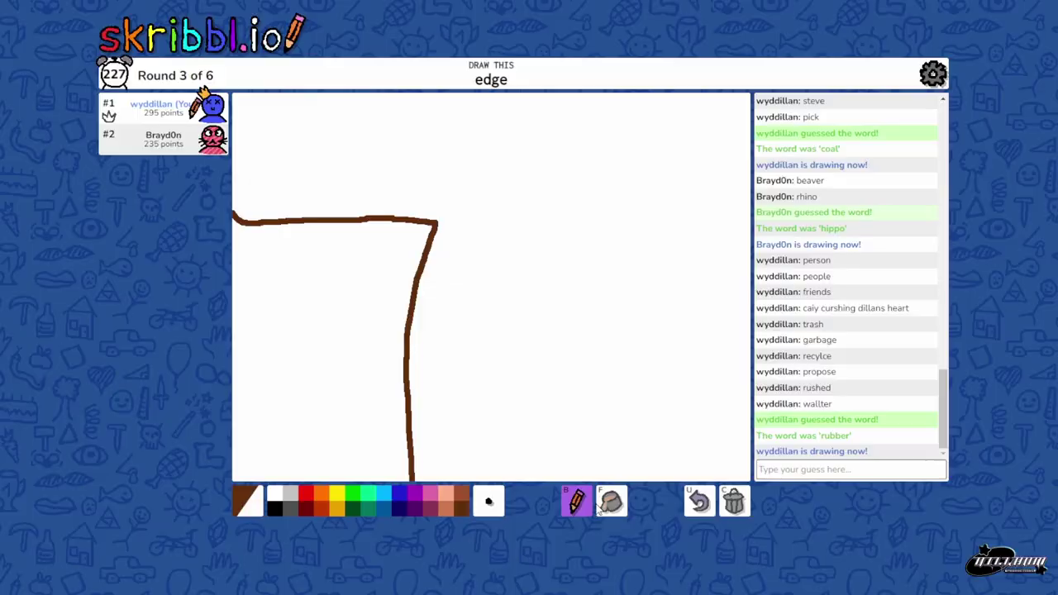
Step: Fill the outlined cliff region brown and return to the brush
{"action": "key", "text": "f"}
{"action": "left_click", "coordinate": [394, 418]}
{"action": "left_click", "coordinate": [576, 501]}
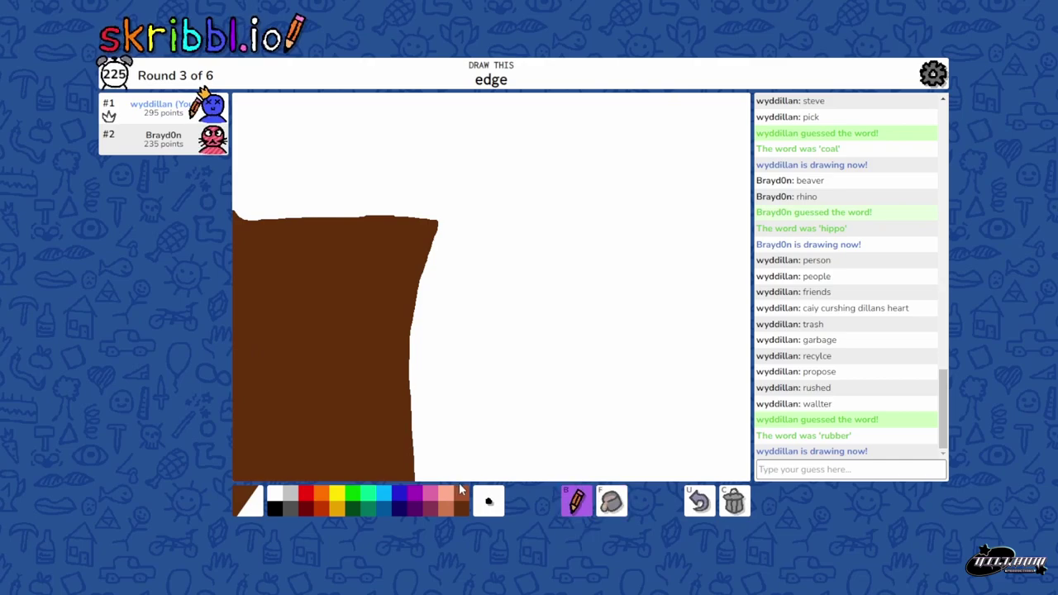
Step: Switch to dark beige with a larger brush size, then pick dark red
{"action": "left_click", "coordinate": [447, 511]}
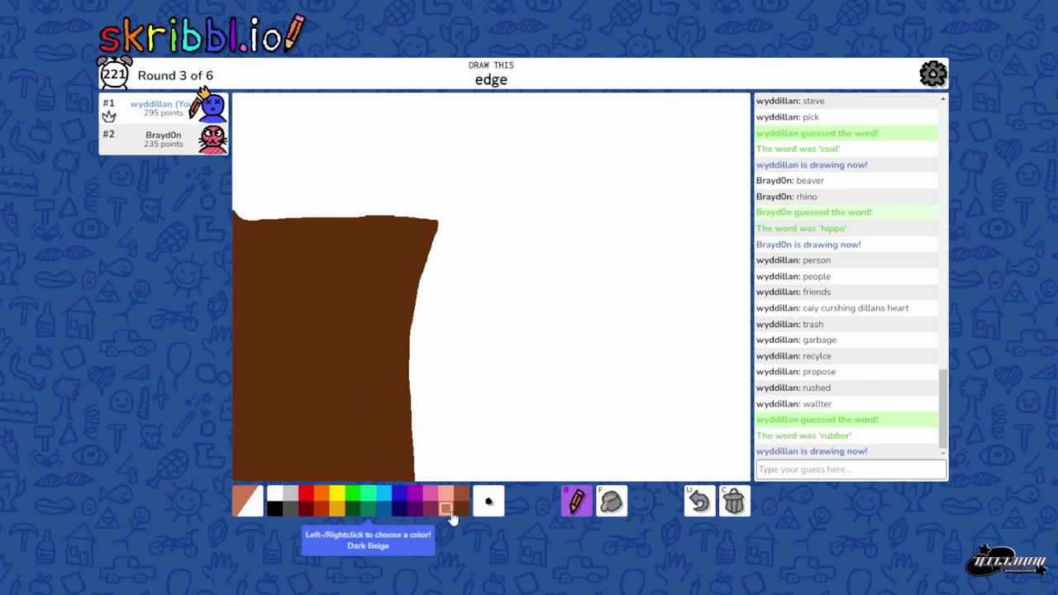
{"action": "left_click", "coordinate": [488, 500]}
{"action": "left_click", "coordinate": [489, 400]}
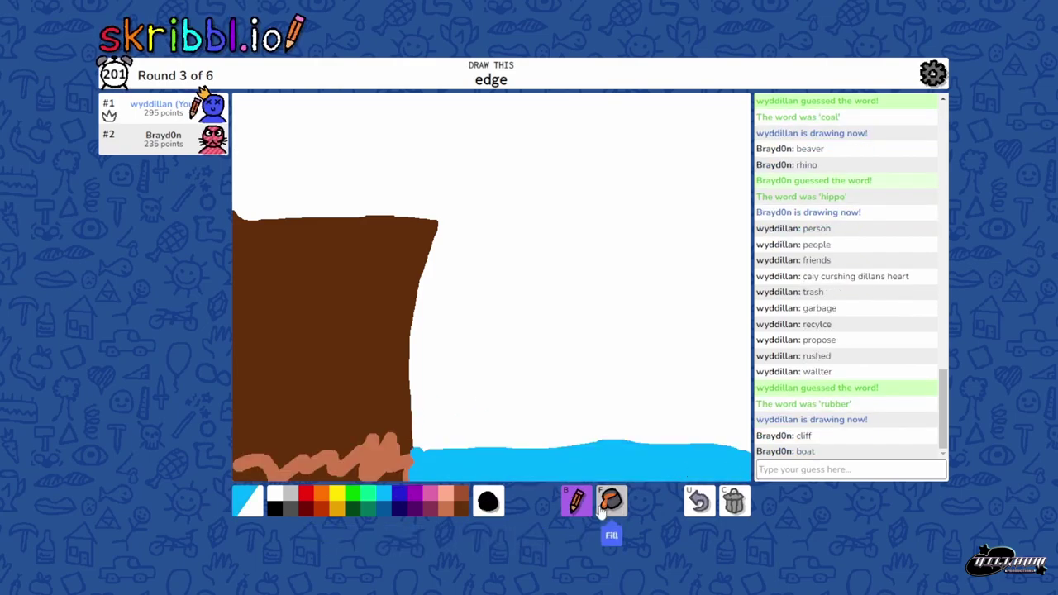
{"action": "left_click", "coordinate": [487, 501]}
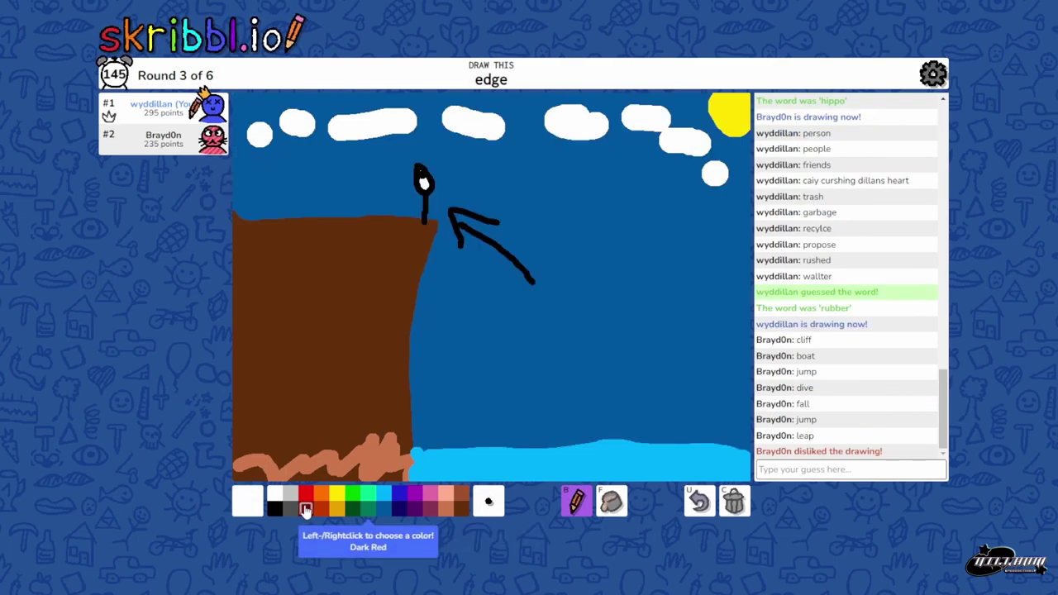
{"action": "left_click", "coordinate": [303, 509]}
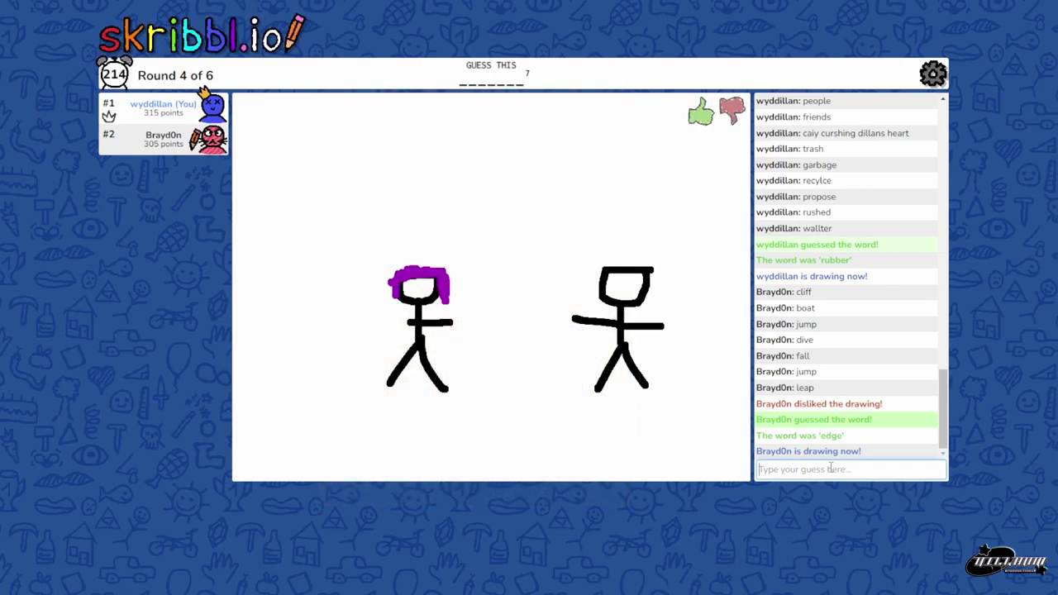
{"action": "type", "text": "cassidy"}
Step: Guess 'cassidy', then 'dababy', then 'bedroom' in the chat
{"action": "key", "text": "Return"}
{"action": "type", "text": "dababy"}
{"action": "key", "text": "Return"}
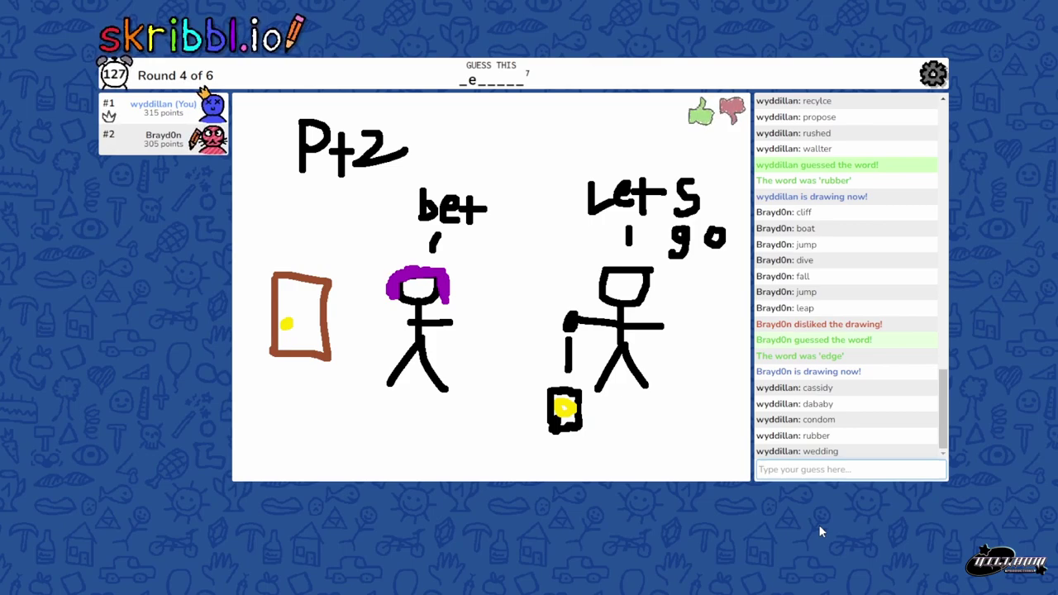
{"action": "type", "text": "bedroom"}
{"action": "key", "text": "Return"}
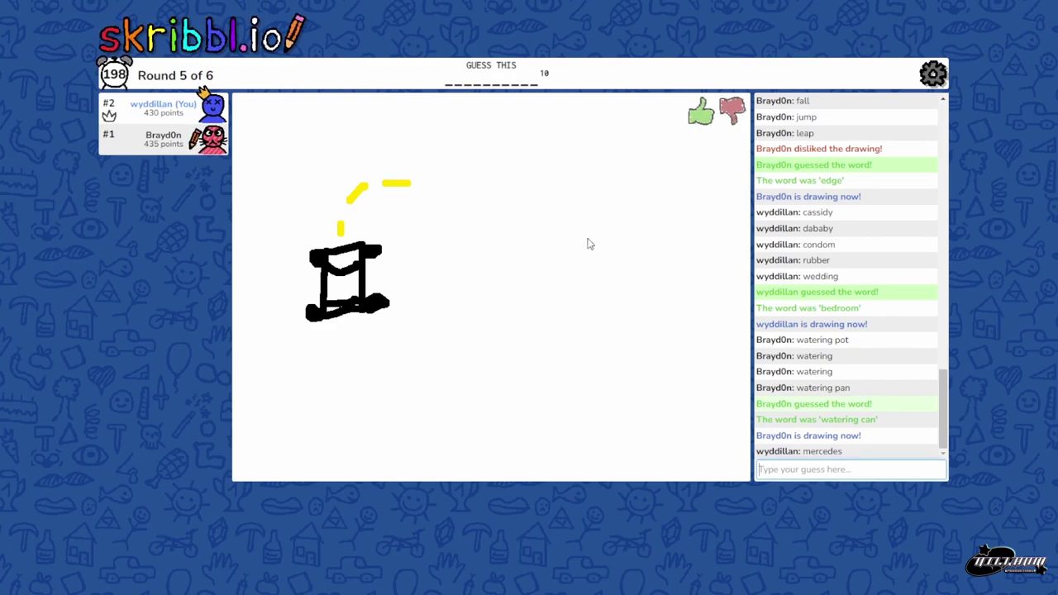
{"action": "type", "text": "treasure"}
Step: Guess 'treasure', then 'roundabout', for the road-track drawing
{"action": "key", "text": "Return"}
{"action": "type", "text": "roundabout"}
{"action": "key", "text": "Return"}
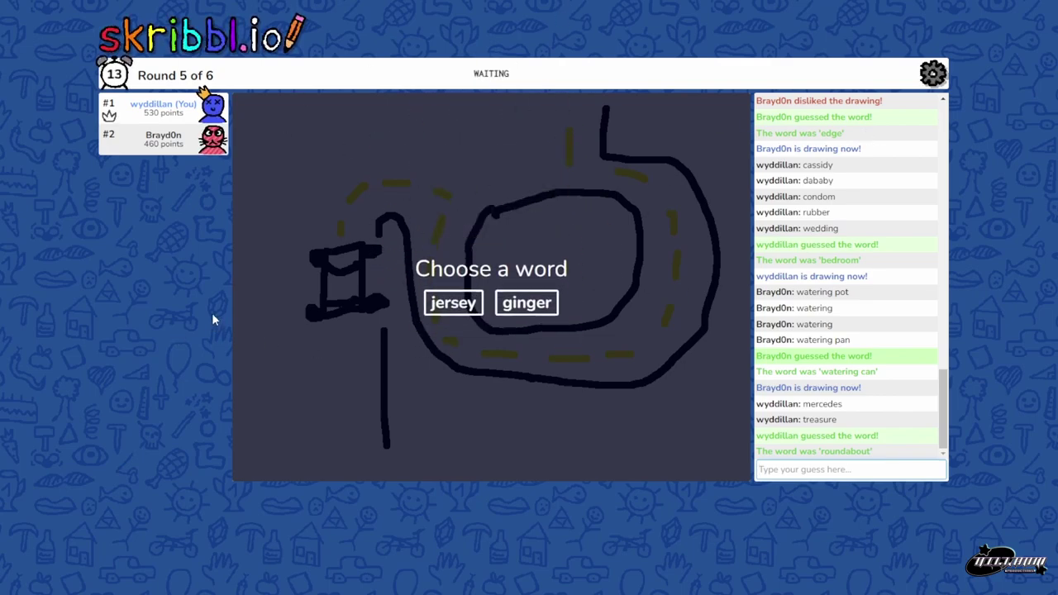
Step: Choose 'jersey' and outline a shirt, undoing one stray stroke
{"action": "left_click", "coordinate": [453, 302]}
{"action": "left_click_drag", "start_coordinate": [526, 213], "coordinate": [543, 252]}
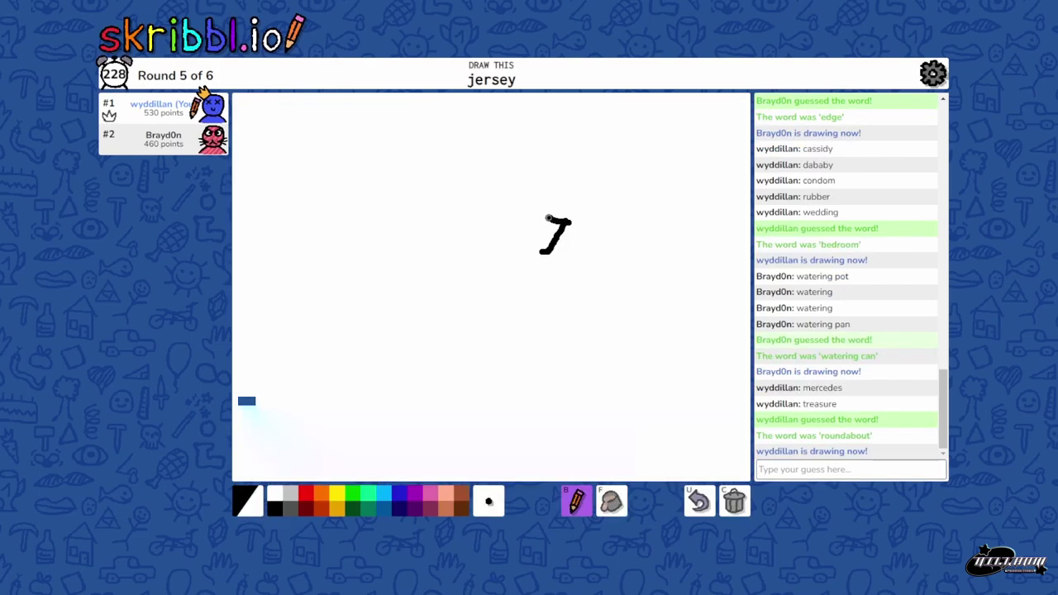
{"action": "left_click_drag", "start_coordinate": [526, 213], "coordinate": [471, 221]}
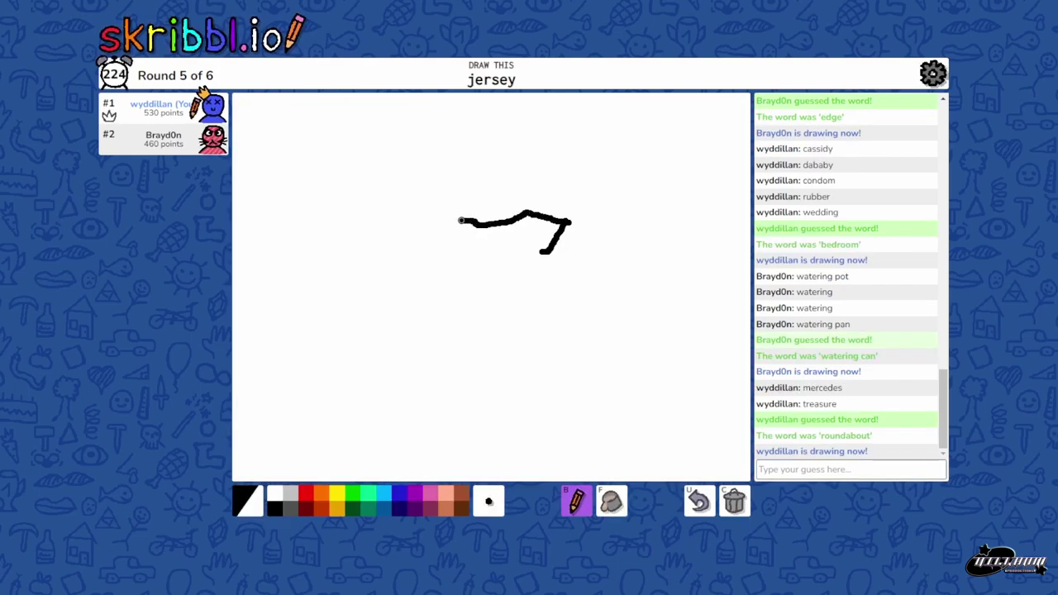
{"action": "left_click", "coordinate": [699, 500]}
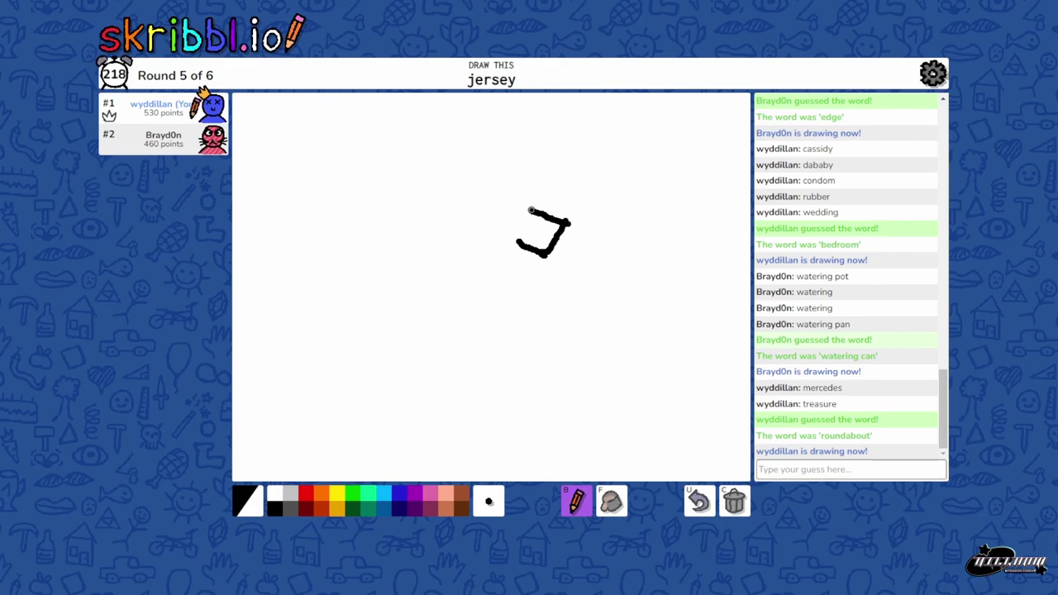
{"action": "left_click_drag", "start_coordinate": [526, 206], "coordinate": [508, 208]}
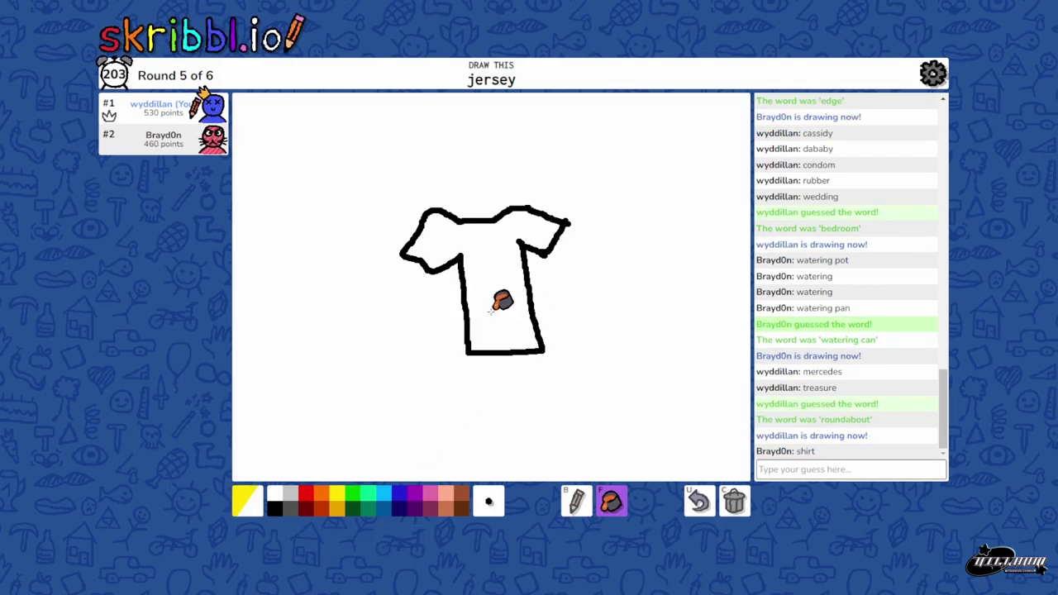
Step: Fill the shirt yellow, then add a blue 7 and neckline dots
{"action": "left_click", "coordinate": [491, 309]}
{"action": "left_click", "coordinate": [576, 500]}
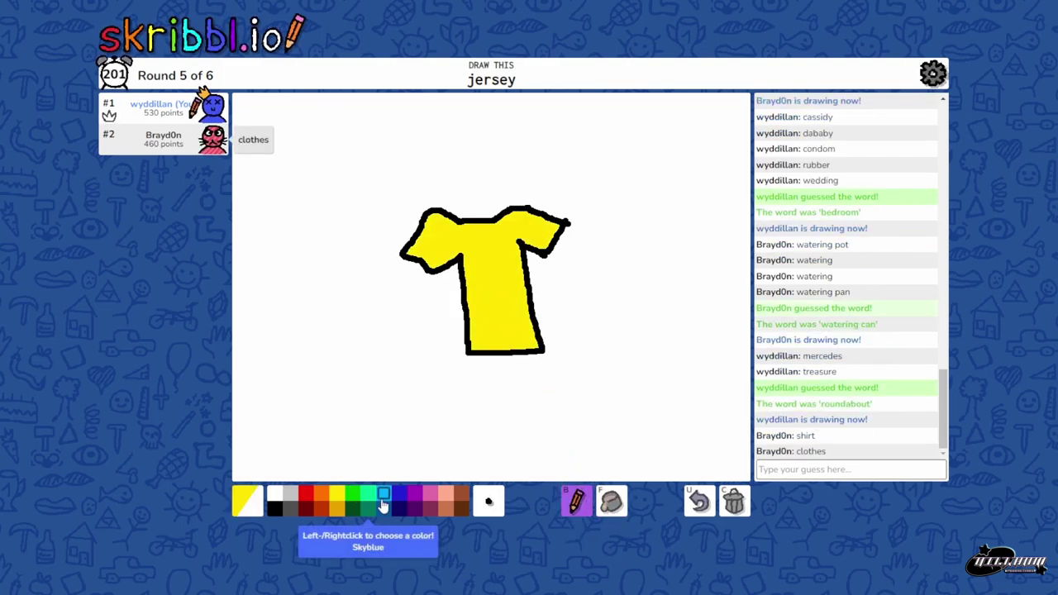
{"action": "left_click", "coordinate": [401, 495]}
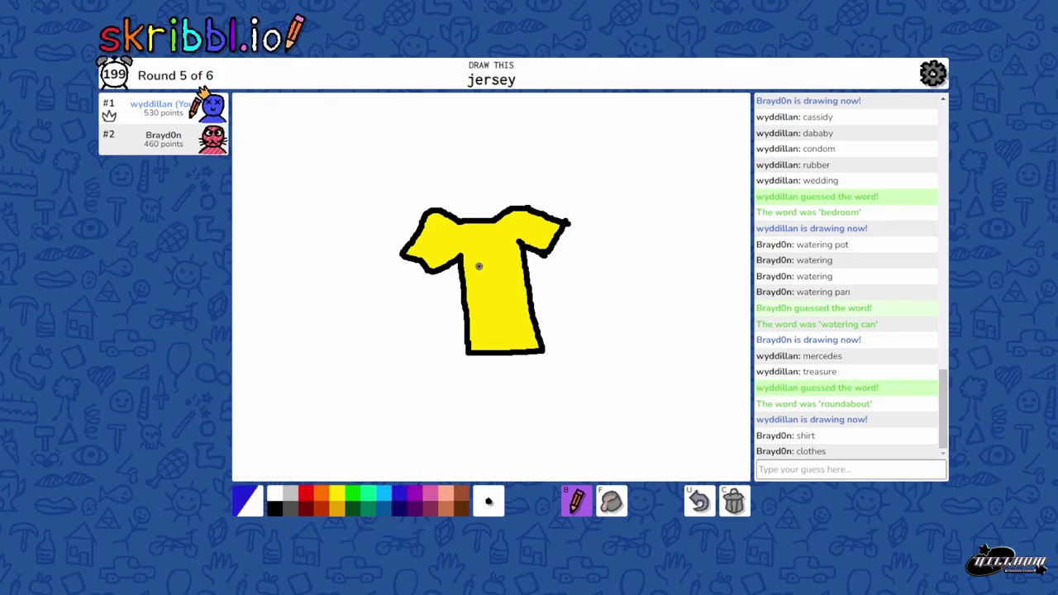
{"action": "left_click_drag", "start_coordinate": [473, 264], "coordinate": [482, 314]}
{"action": "mouse_move", "coordinate": [488, 266]}
{"action": "left_mouse_down"}
{"action": "mouse_move", "coordinate": [524, 266]}
{"action": "mouse_move", "coordinate": [513, 315]}
{"action": "left_mouse_up"}
{"action": "left_click", "coordinate": [482, 238]}
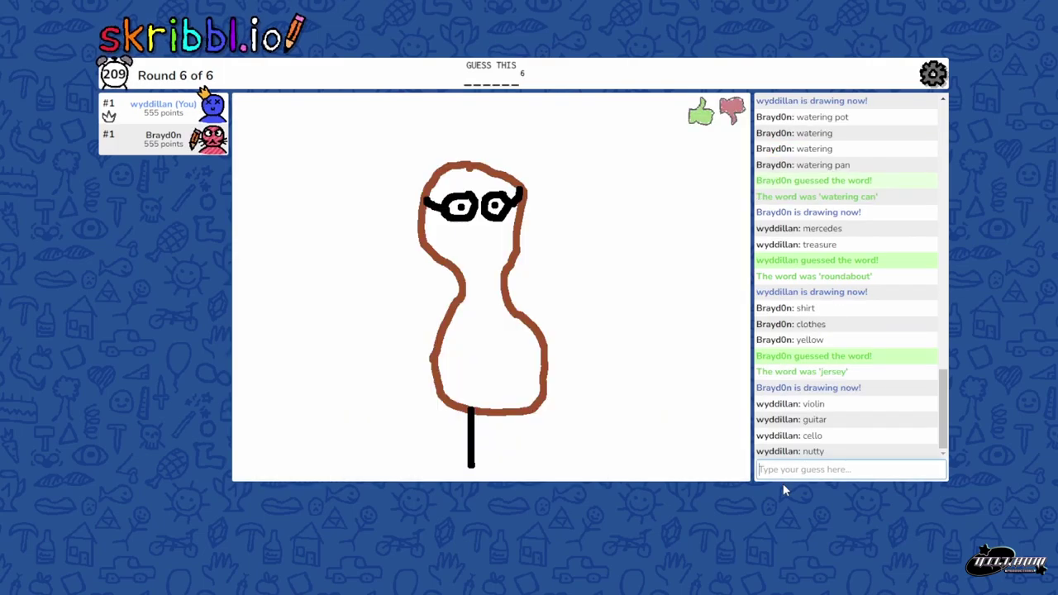
{"action": "type", "text": "peanut"}
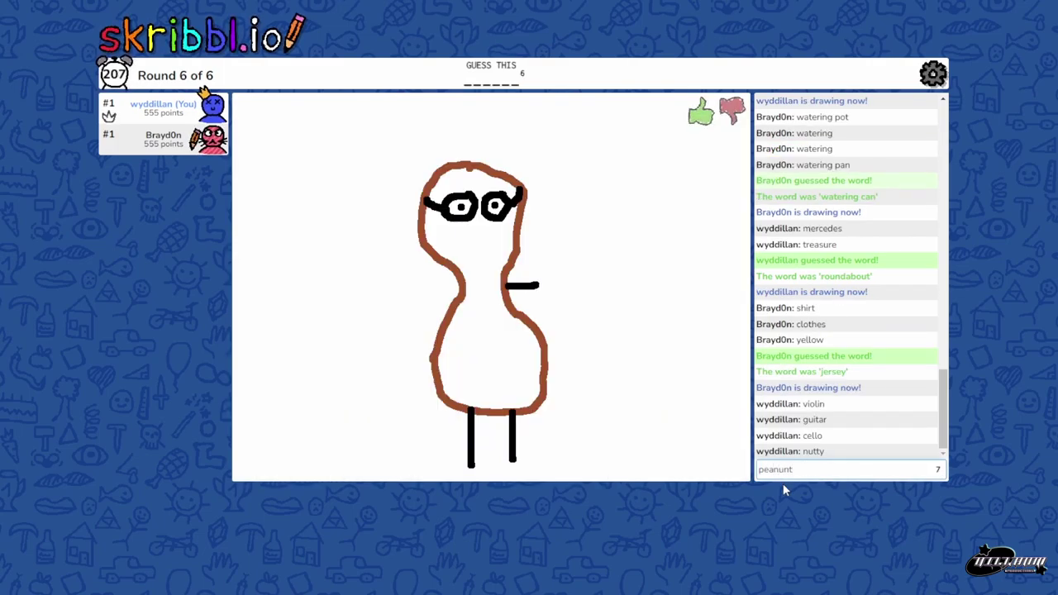
Step: Guess 'peanut' for the bespectacled peanut drawing
{"action": "key", "text": "Return"}
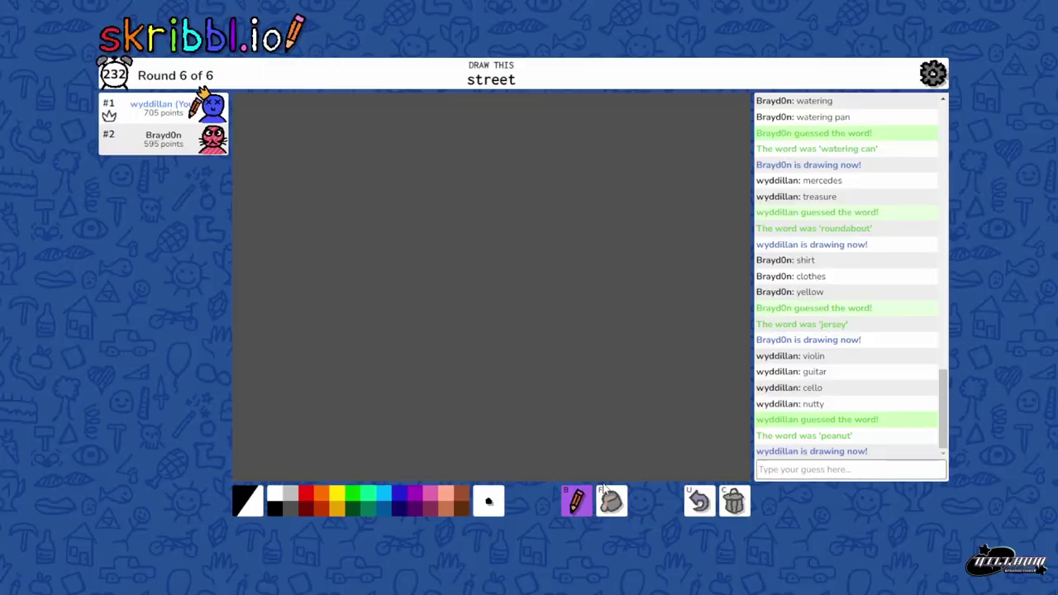
Step: Draw two long vertical lines for the street's right and left edges
{"action": "left_click_drag", "start_coordinate": [604, 478], "coordinate": [606, 94]}
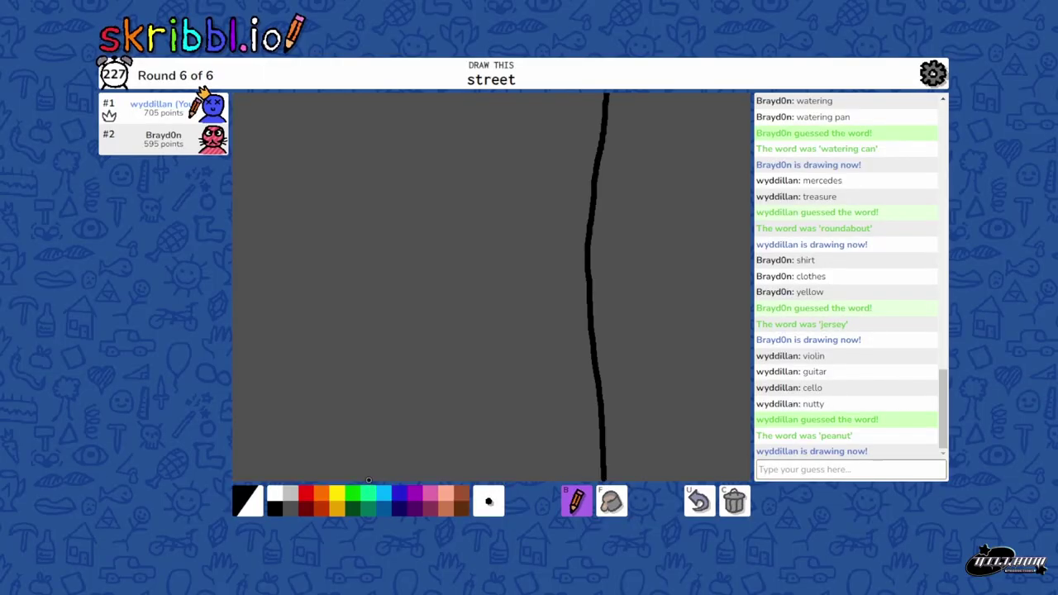
{"action": "left_click_drag", "start_coordinate": [369, 479], "coordinate": [378, 94]}
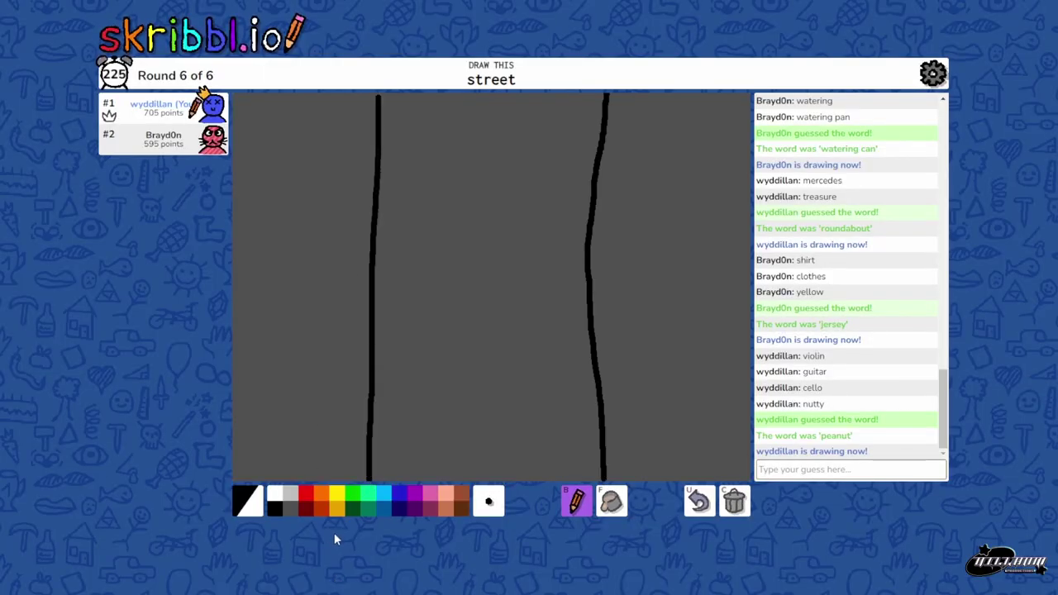